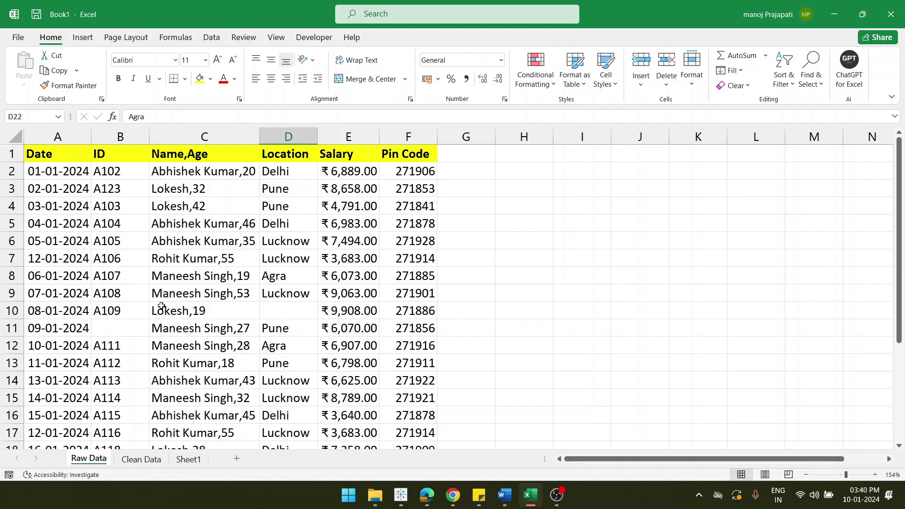
Select the Raw Data records A2:F25.
scroll(161, 307, down, 1)
scroll(162, 307, up, 1)
scroll(161, 307, down, 2)
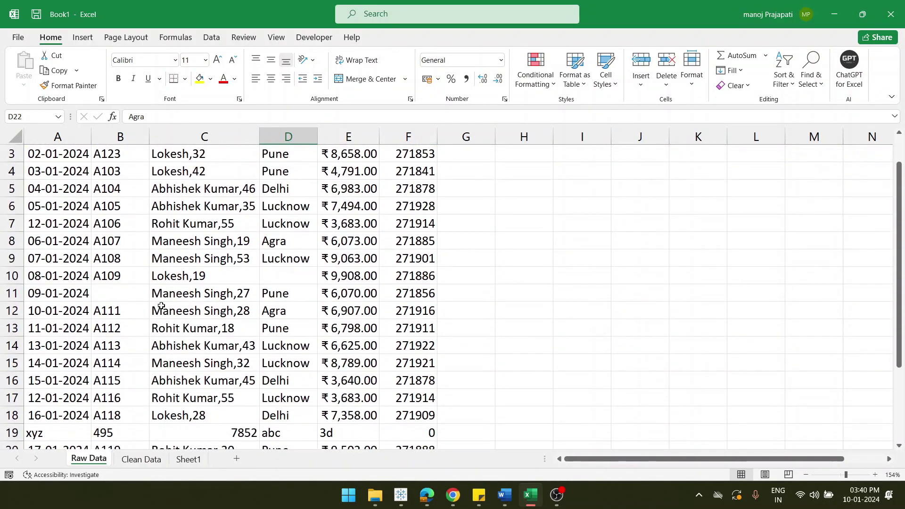
scroll(161, 307, up, 1)
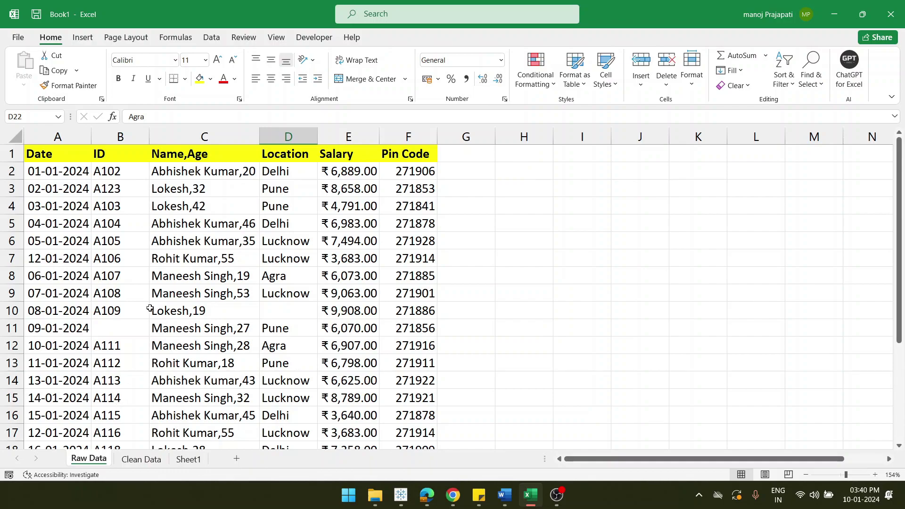
scroll(150, 308, down, 3)
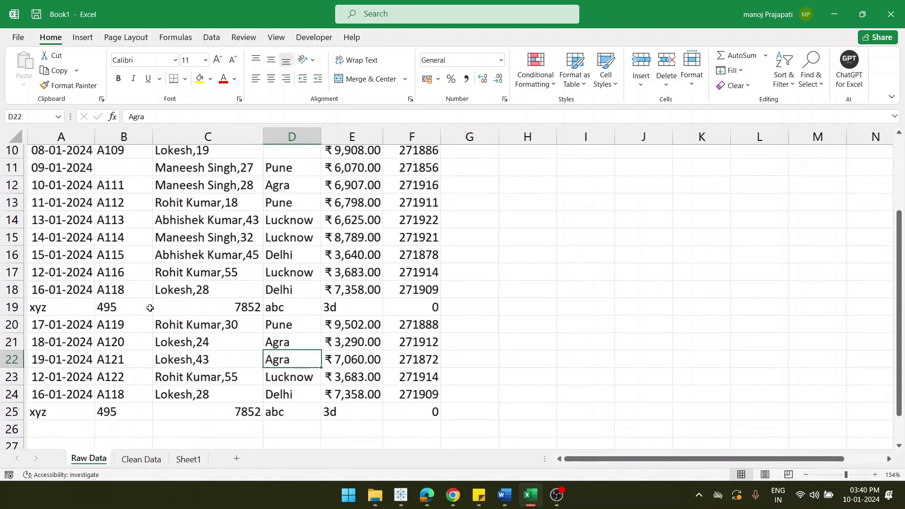
scroll(150, 309, up, 3)
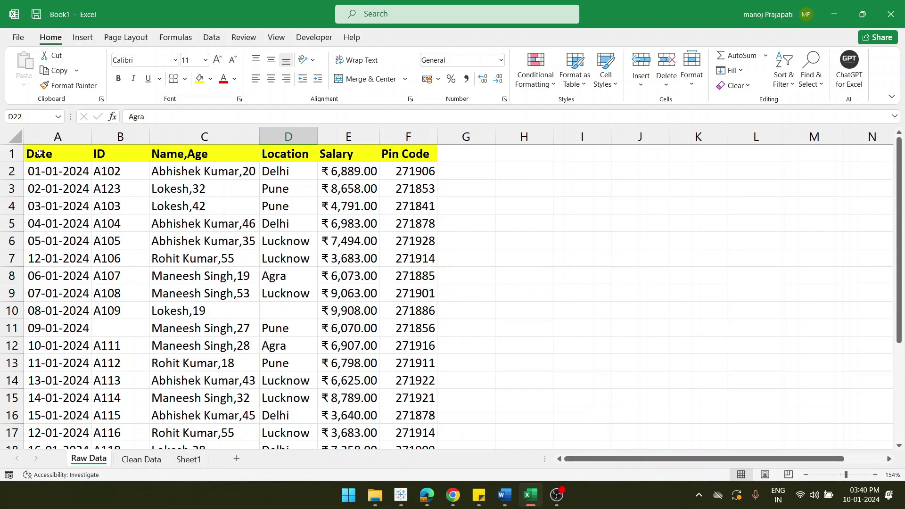
click(43, 171)
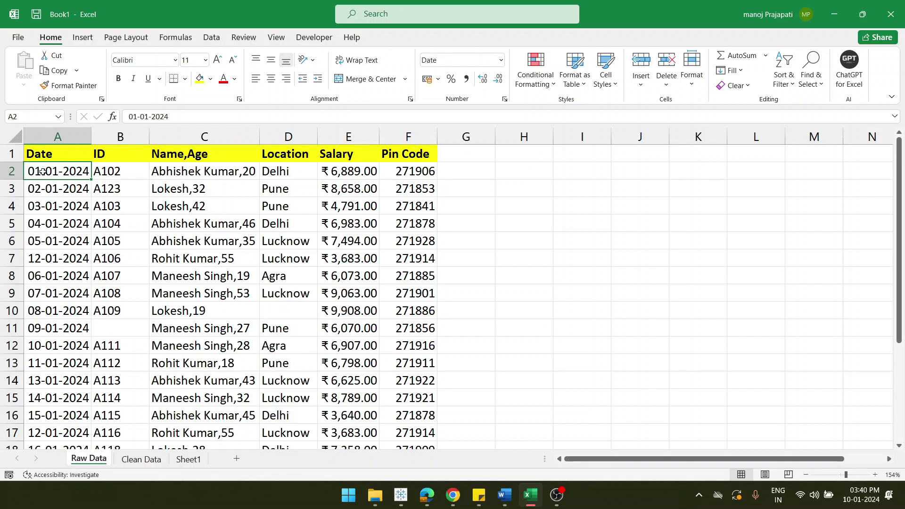
key(ctrl+shift+Right)
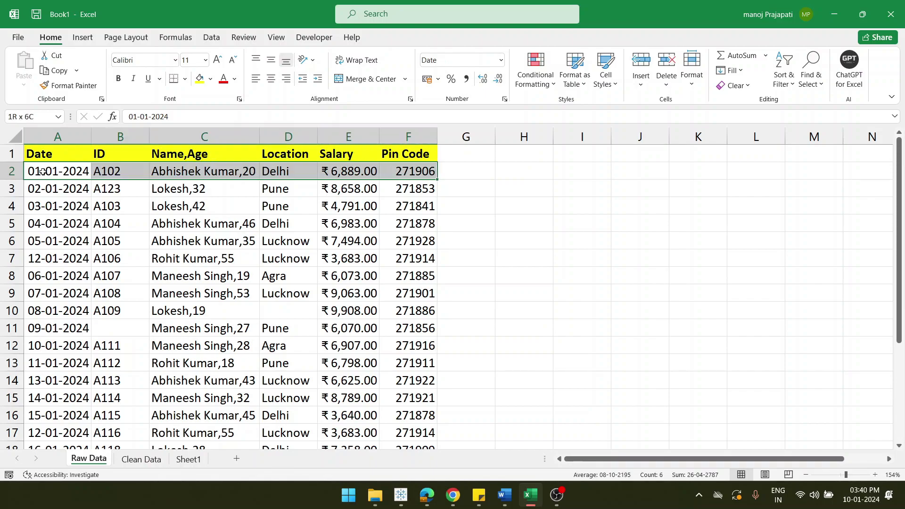
key(ctrl+shift+Down)
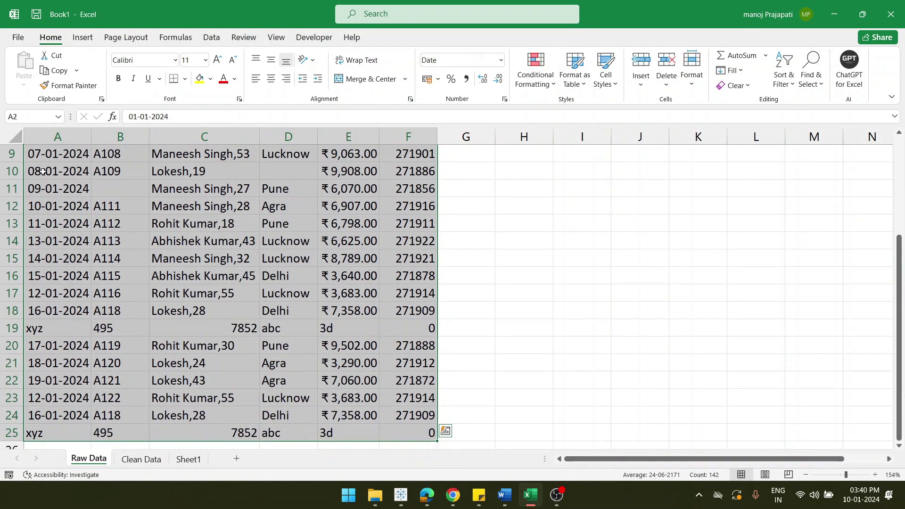
Remove duplicates across all columns, dropping 2 and leaving 22 unique rows.
scroll(182, 238, up, 3)
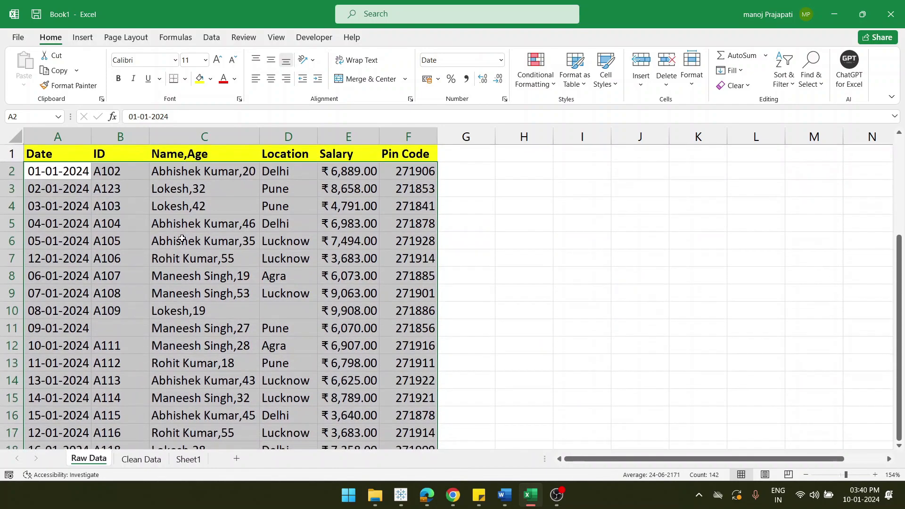
click(215, 40)
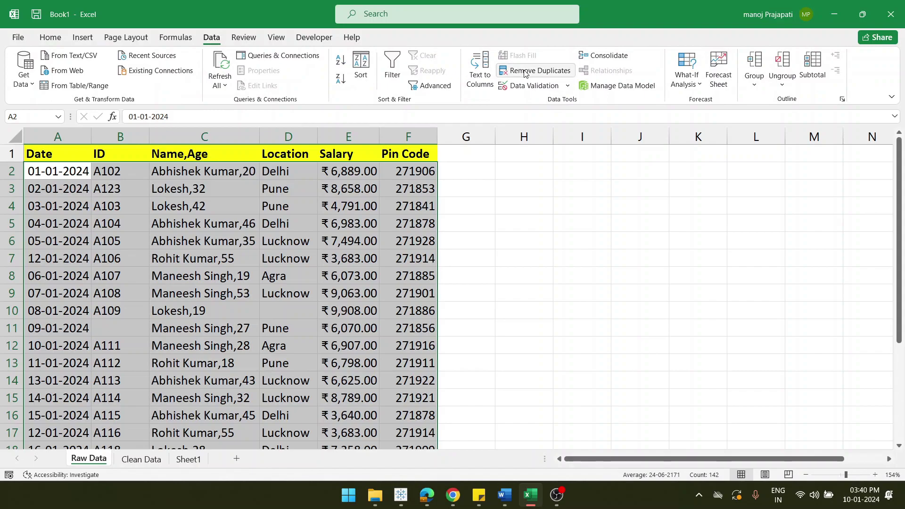
click(527, 75)
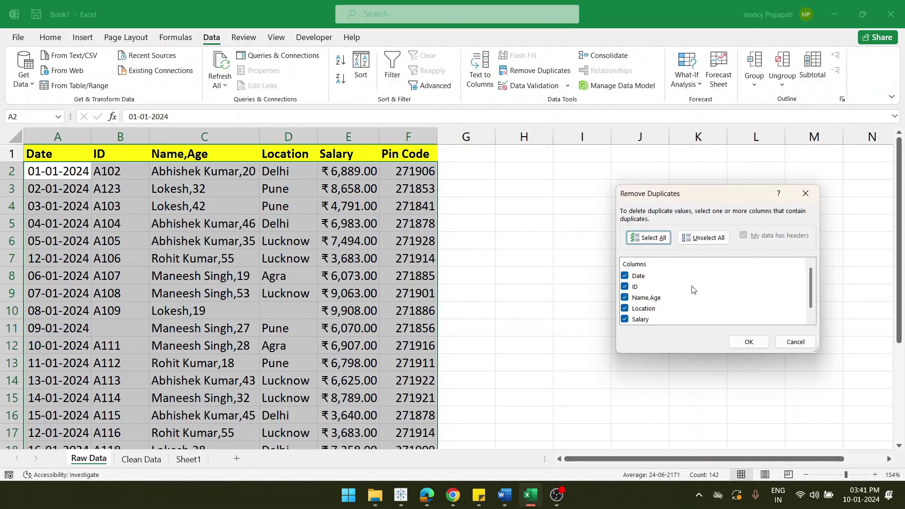
scroll(661, 294, down, 1)
scroll(661, 294, up, 1)
click(750, 343)
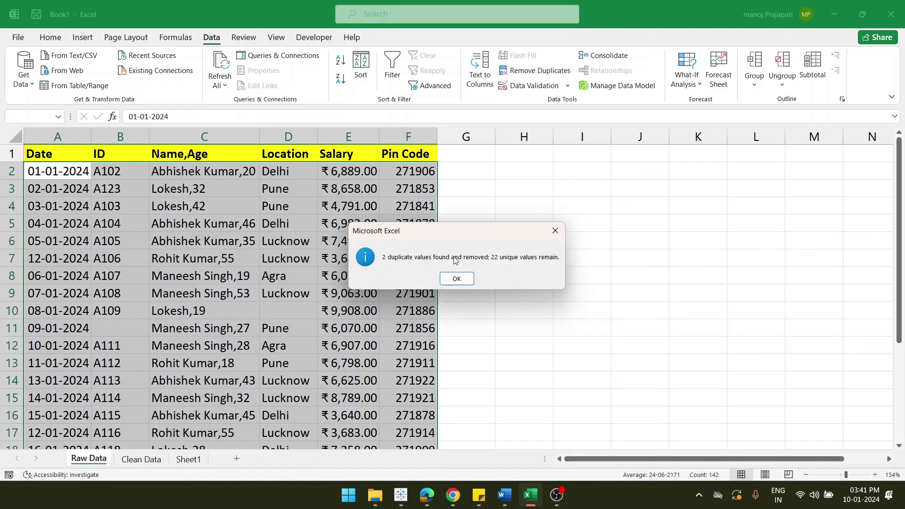
click(457, 279)
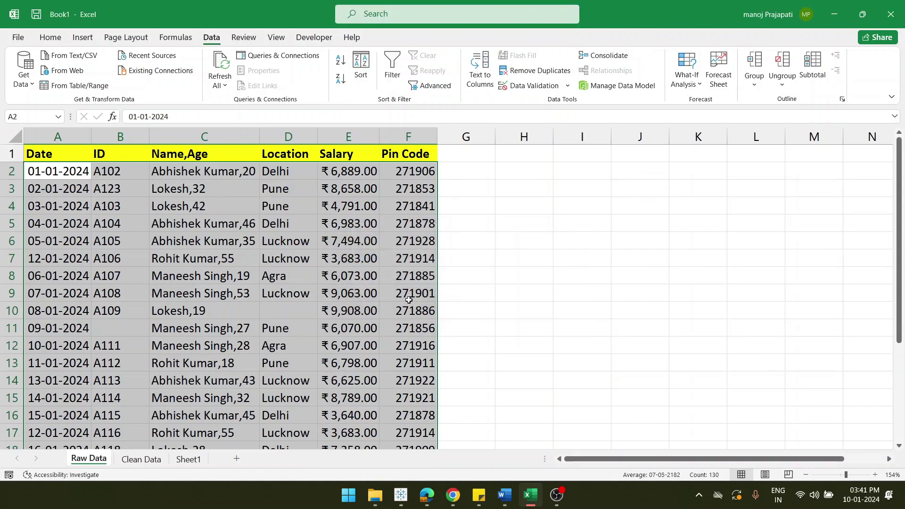
scroll(343, 331, down, 4)
scroll(343, 331, up, 4)
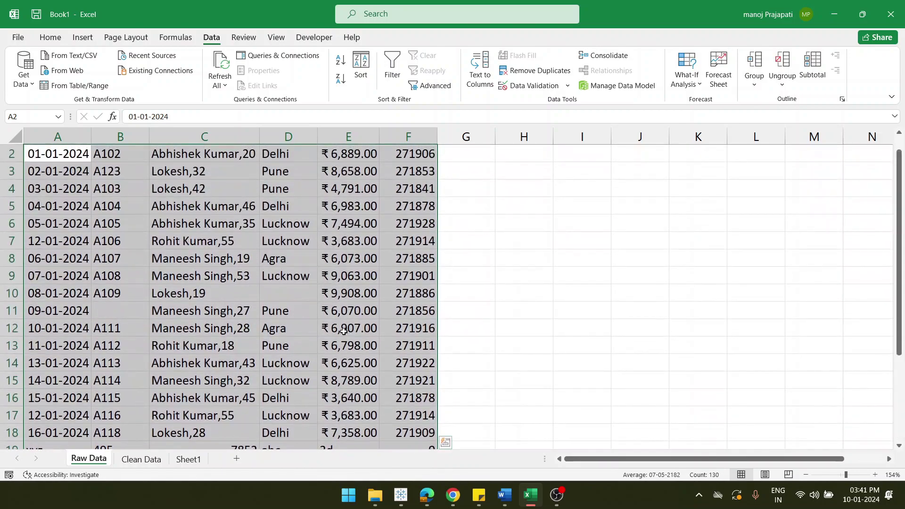
click(272, 267)
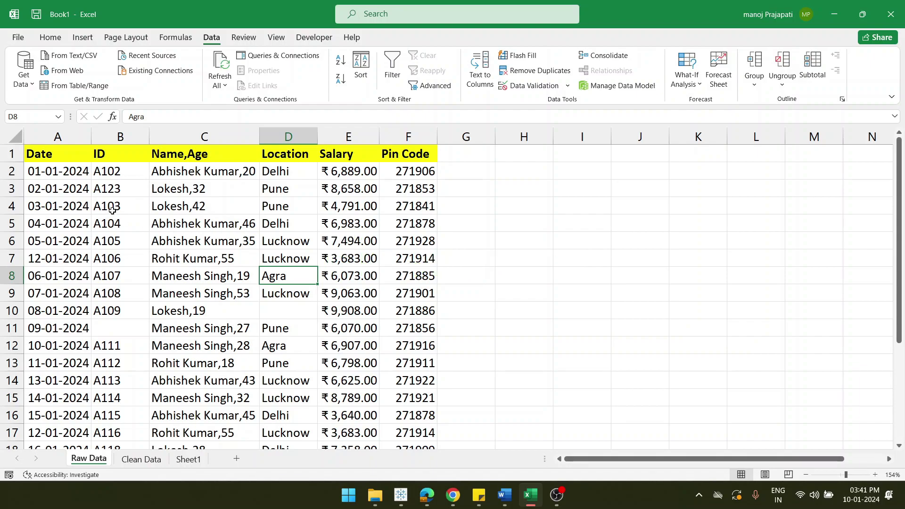
Add header filters and filter the Date column to show only the xyz row.
key(ctrl+shift+l)
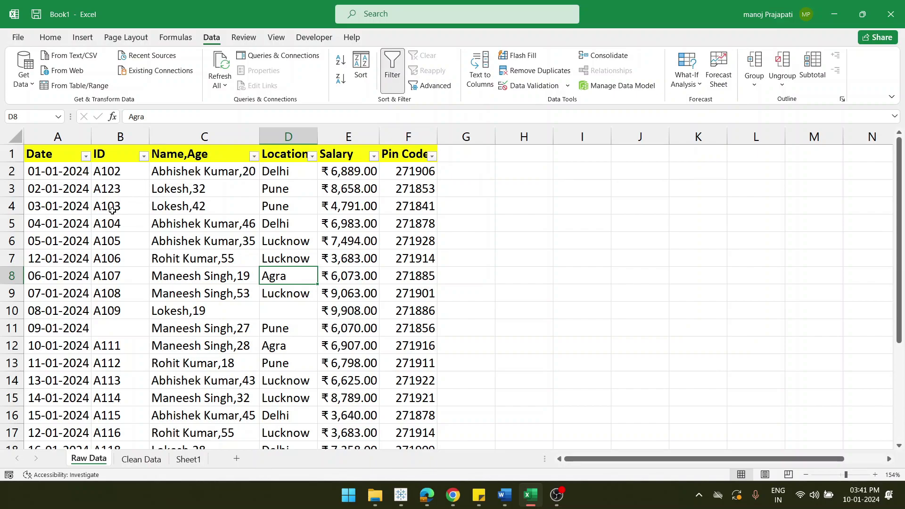
click(86, 156)
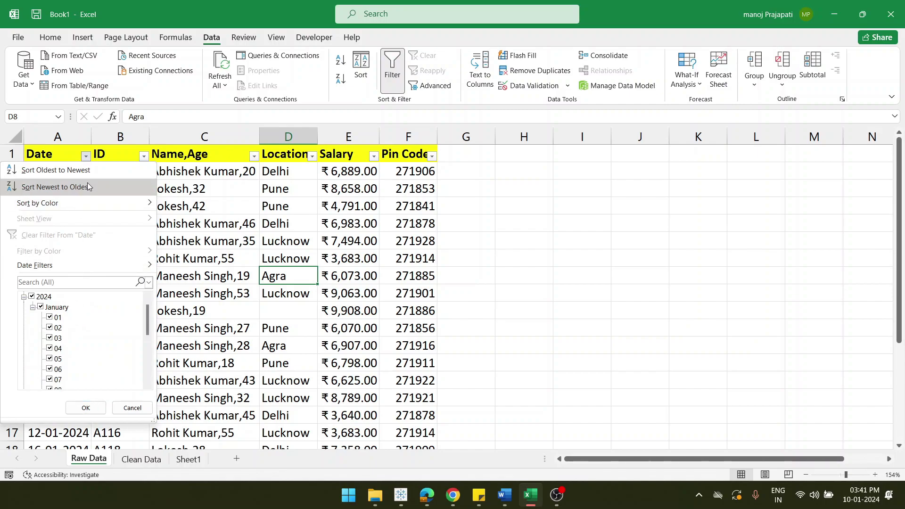
scroll(62, 365, down, 5)
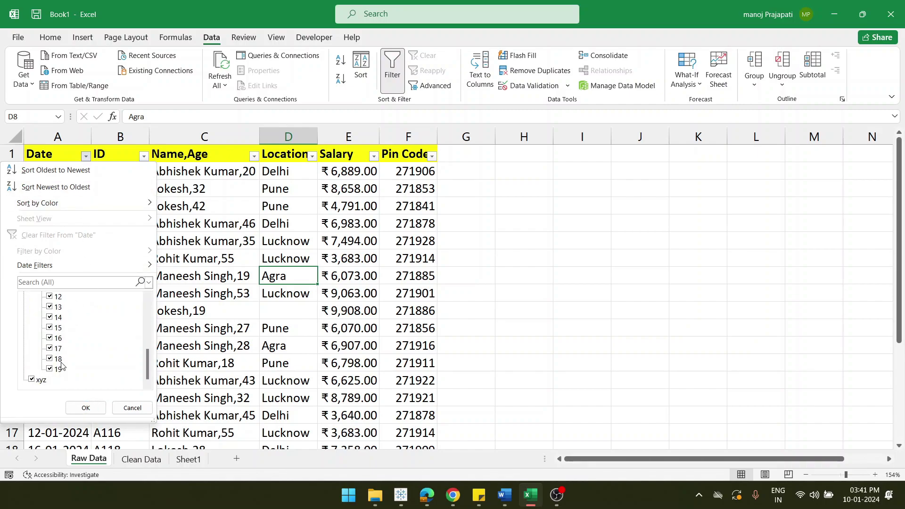
scroll(82, 347, up, 5)
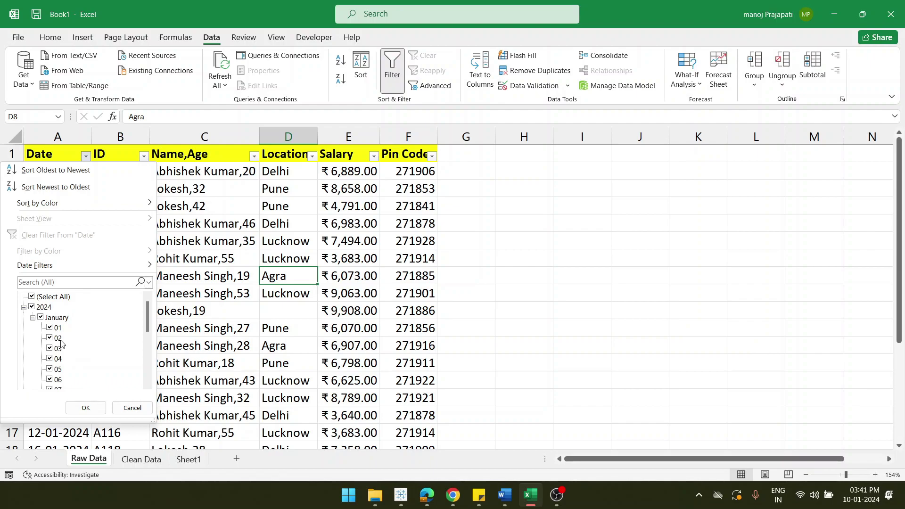
click(33, 319)
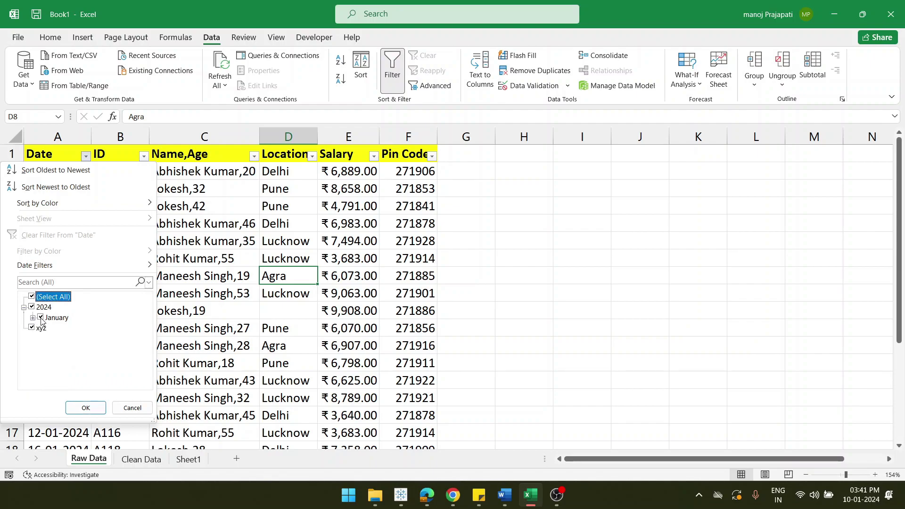
click(24, 307)
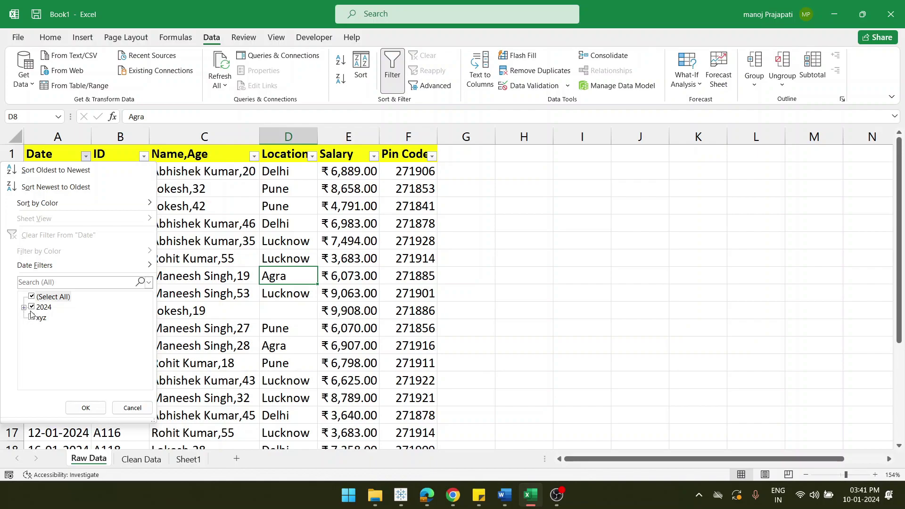
click(31, 309)
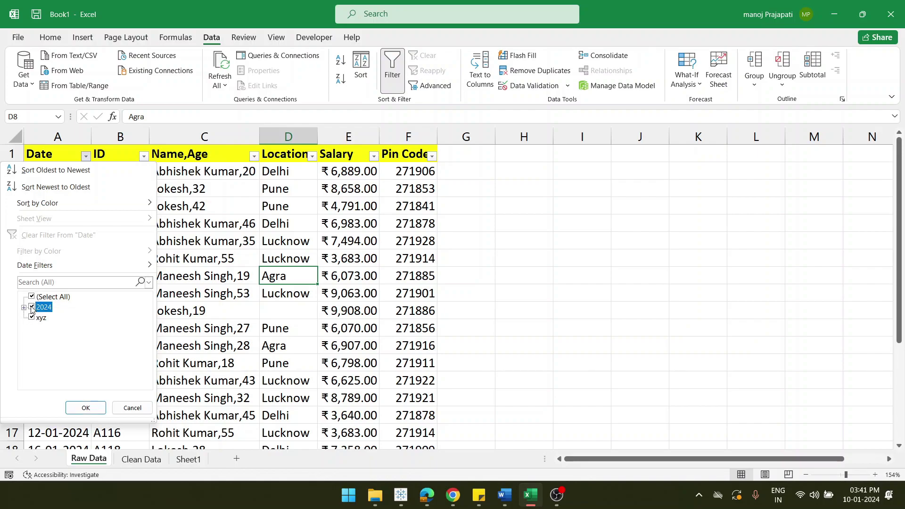
click(84, 408)
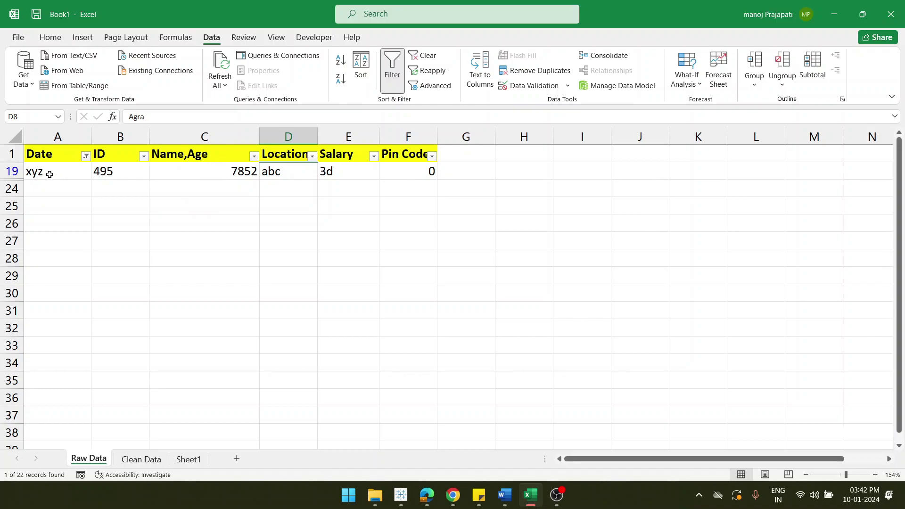
Clear the junk row 19 (xyz, 495, 7852, abc, 3d, 0).
click(10, 171)
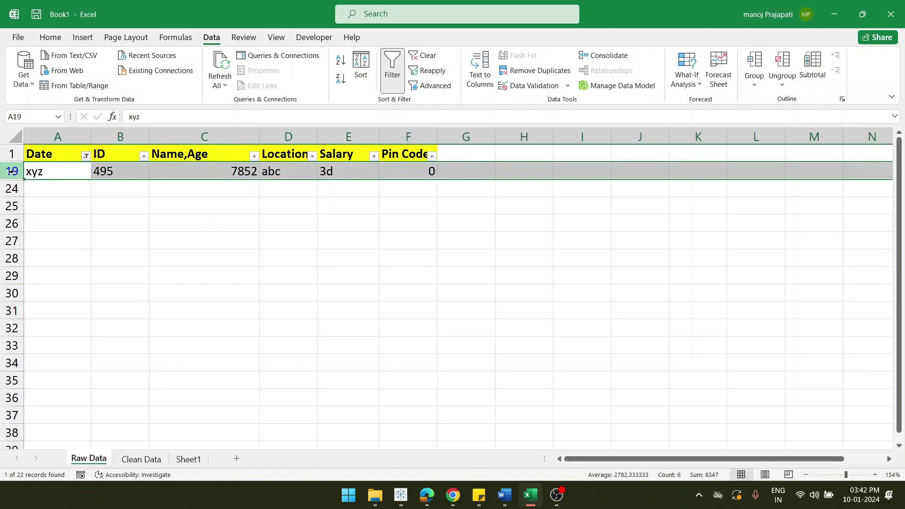
key(Delete)
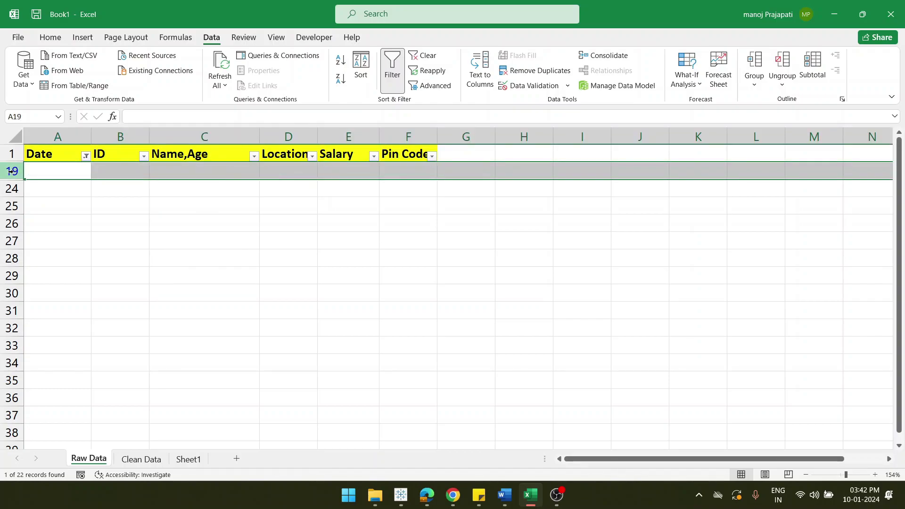
click(87, 157)
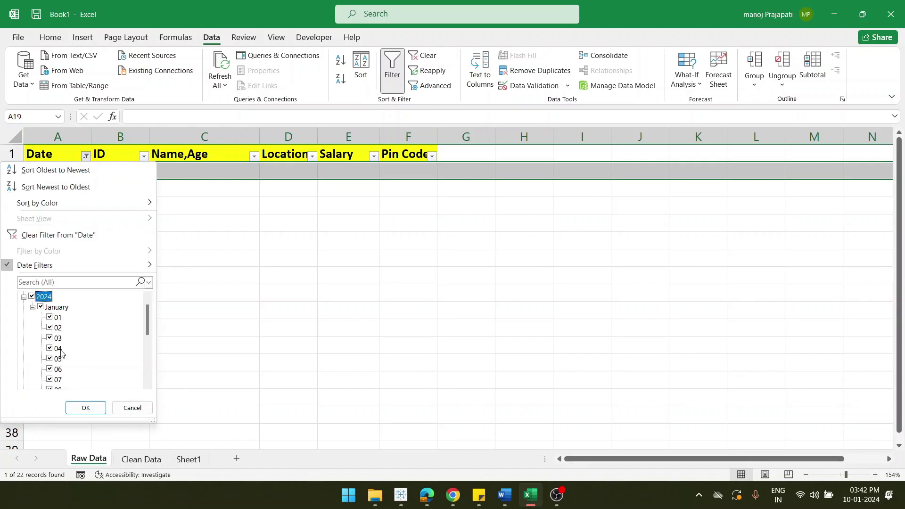
Clear the Date filter and filter the ID column to show only blank IDs.
click(86, 408)
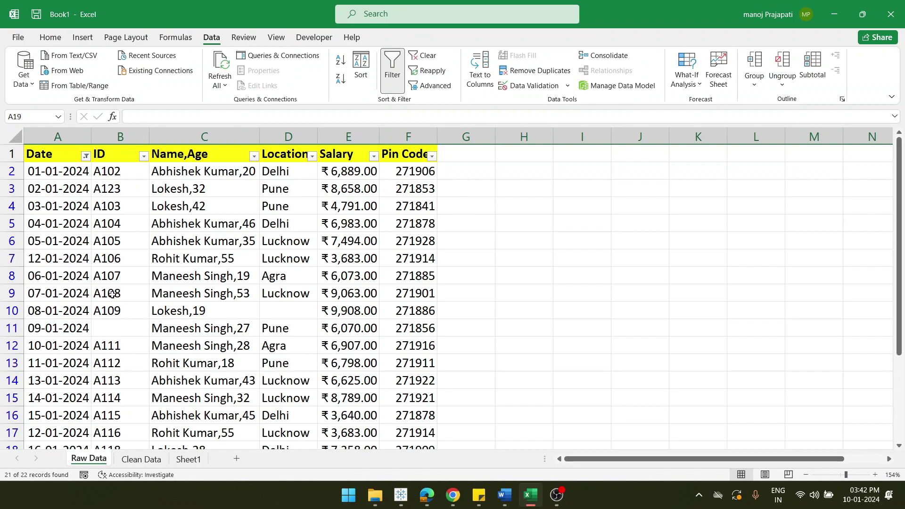
scroll(111, 294, down, 4)
scroll(112, 295, up, 4)
click(144, 156)
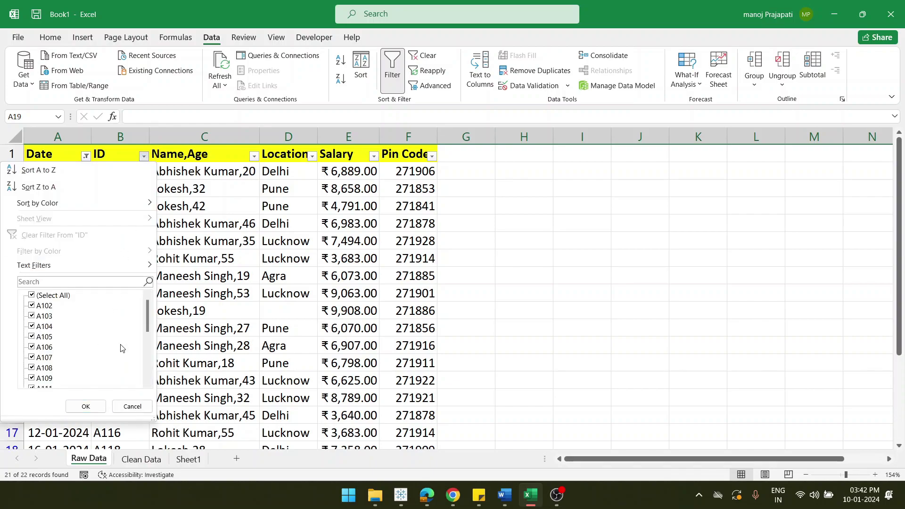
drag(148, 325, 148, 373)
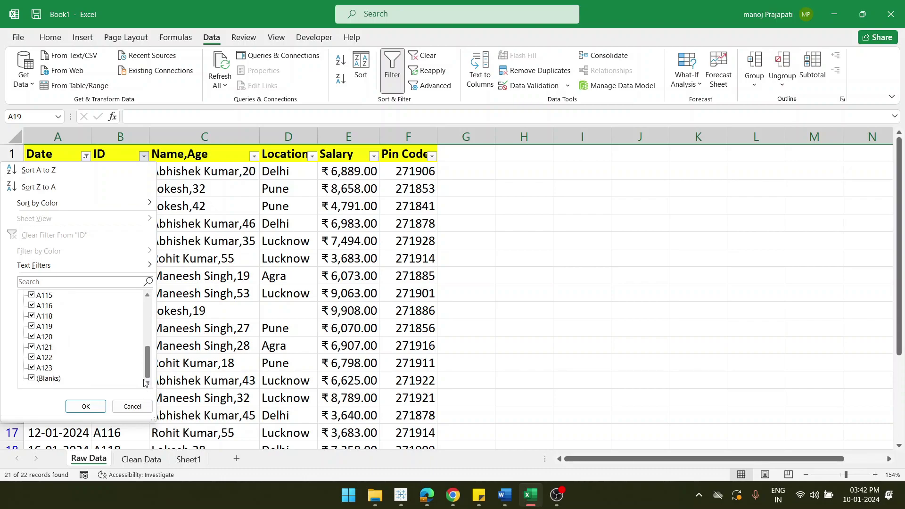
drag(148, 372, 141, 392)
drag(147, 363, 148, 297)
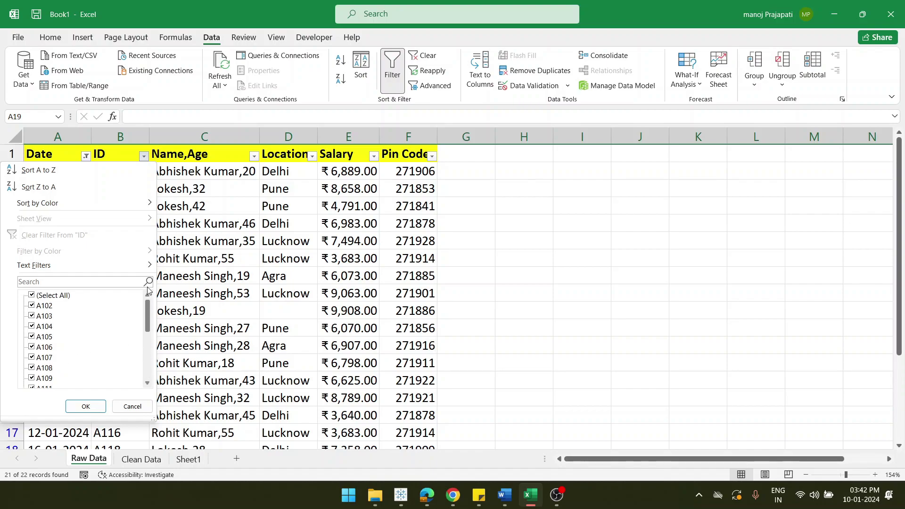
click(32, 295)
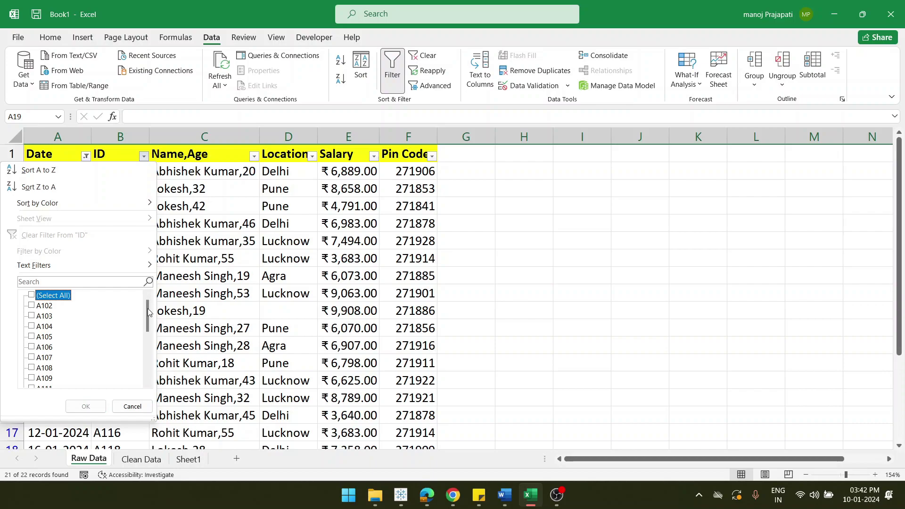
drag(148, 309, 148, 358)
click(31, 379)
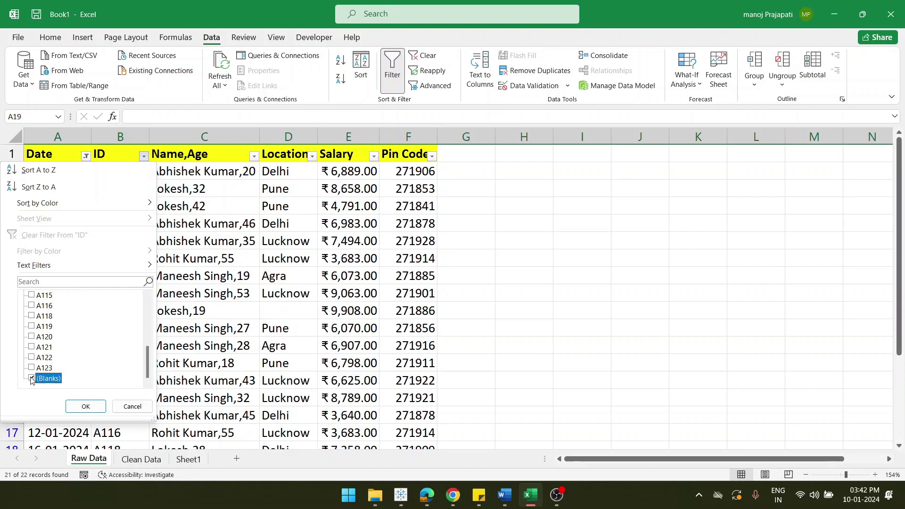
click(79, 404)
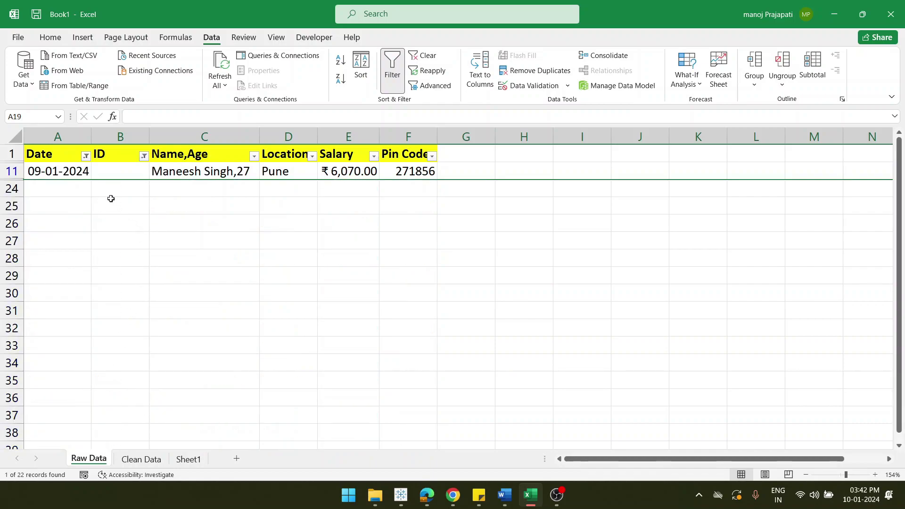
Enter NA in the blank ID cell B11, then reset the ID filter to Select All.
click(113, 170)
double_click(113, 169)
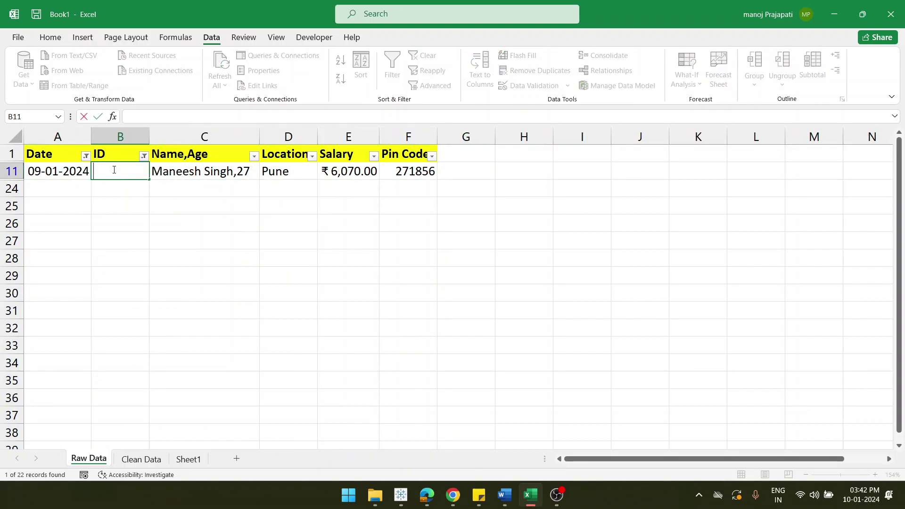
click(170, 172)
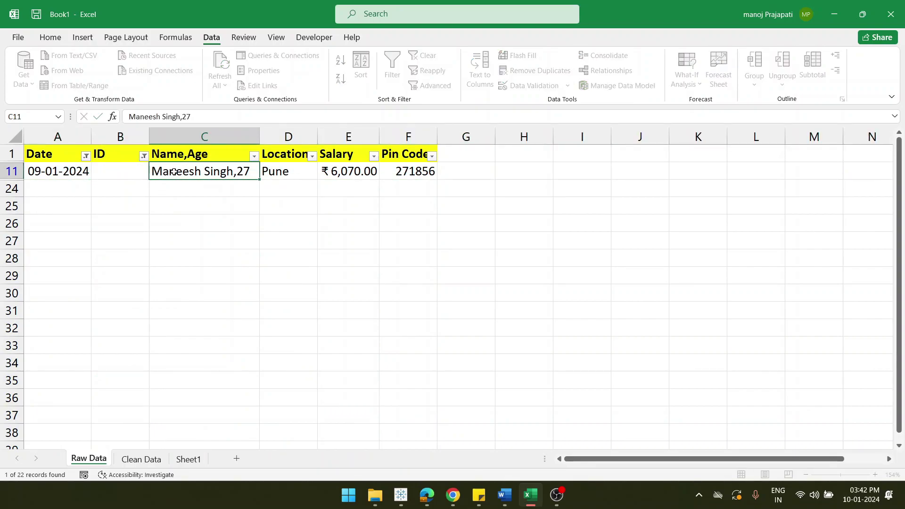
click(109, 169)
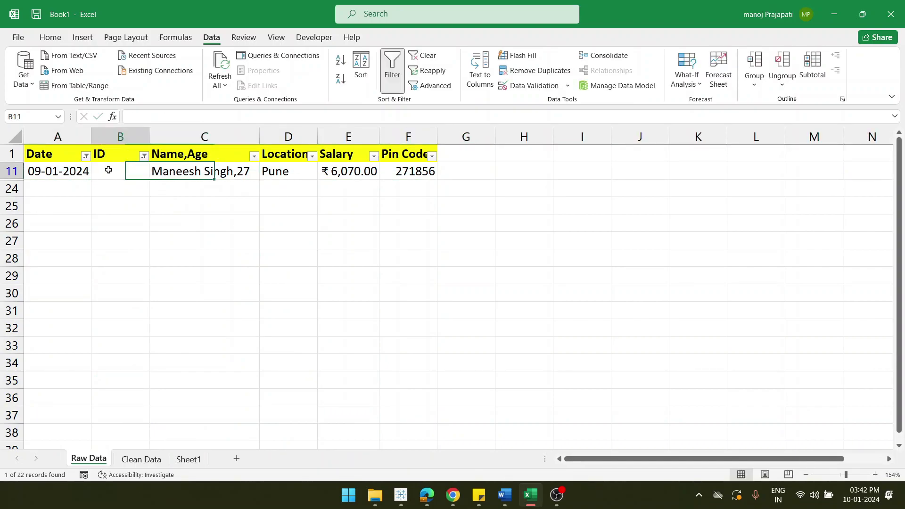
click(174, 173)
double_click(114, 169)
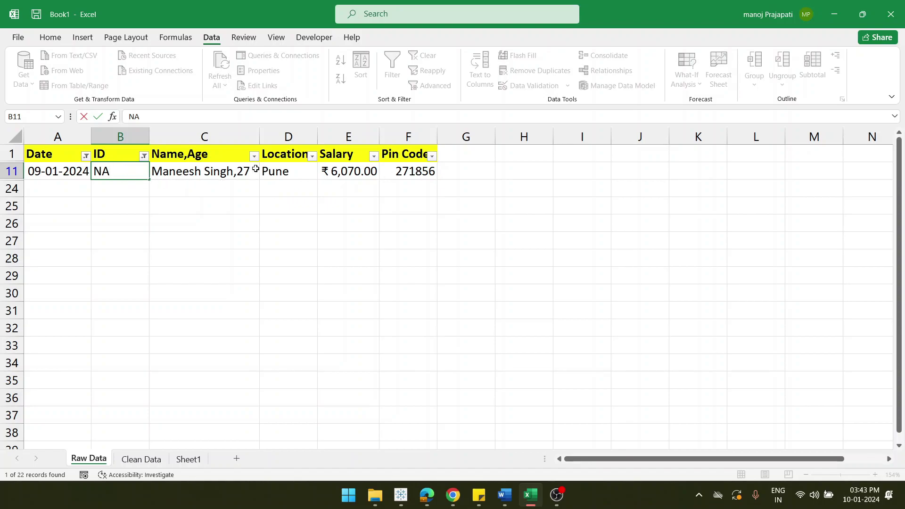
click(144, 156)
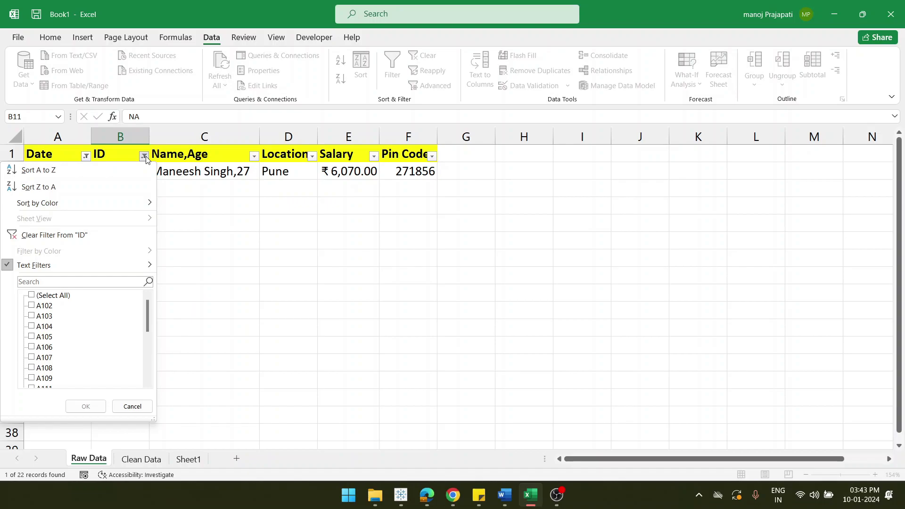
click(33, 296)
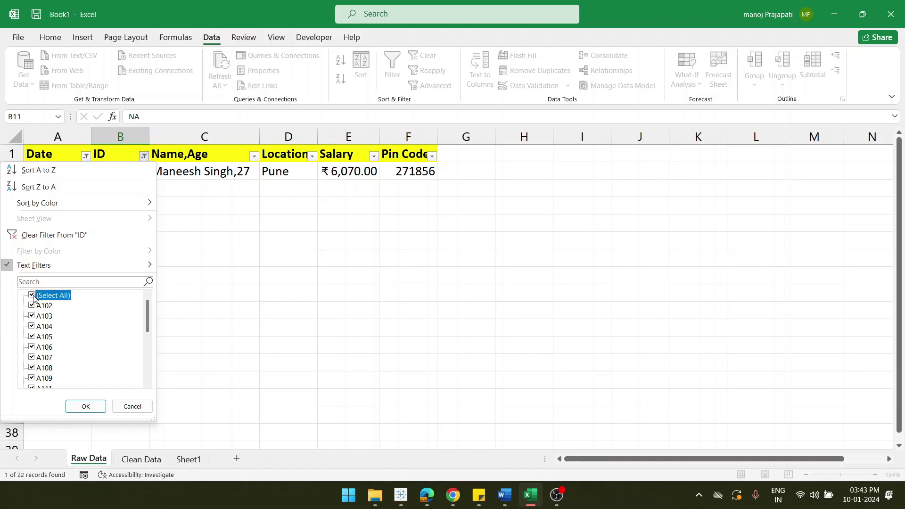
click(86, 406)
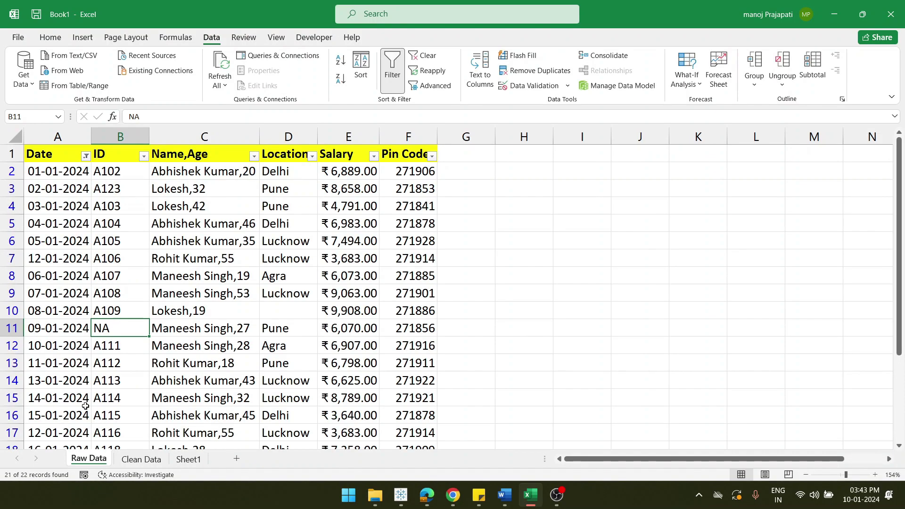
Filter the Location column to show only the row with a blank location.
click(254, 156)
scroll(179, 364, down, 4)
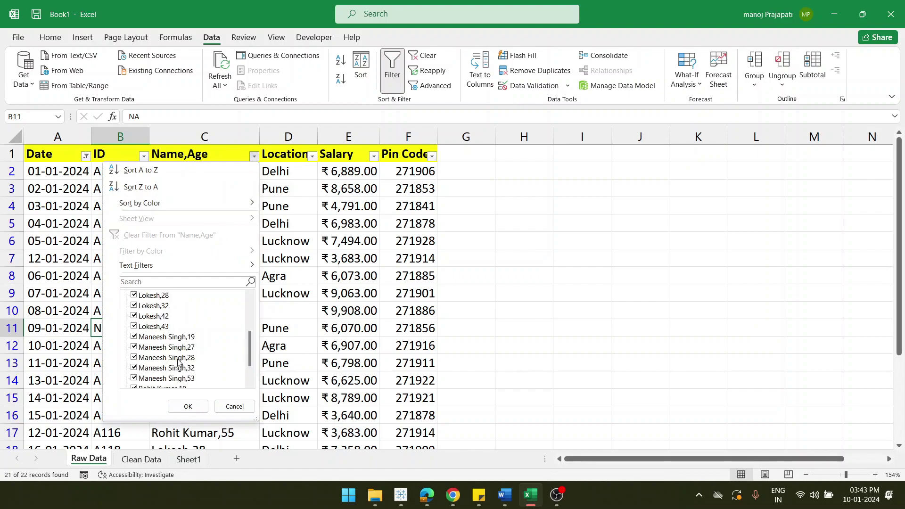
scroll(178, 362, up, 4)
scroll(178, 362, down, 4)
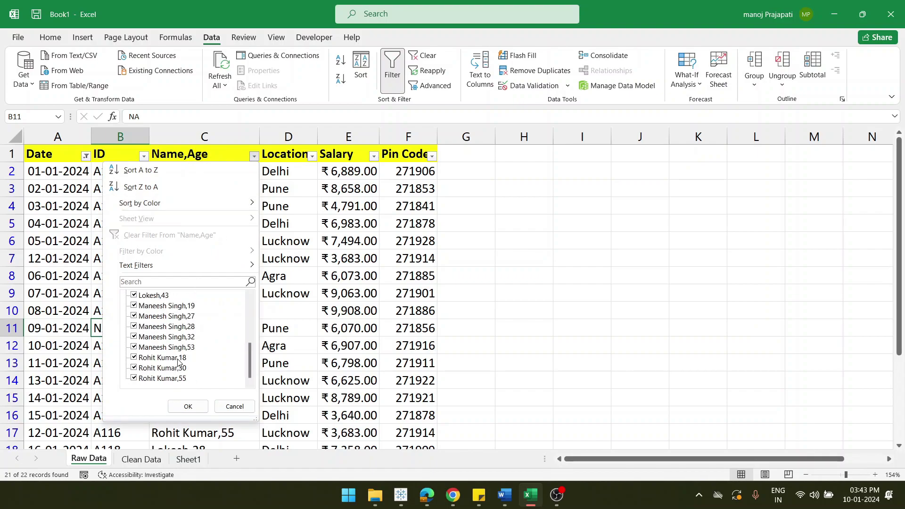
scroll(178, 363, up, 4)
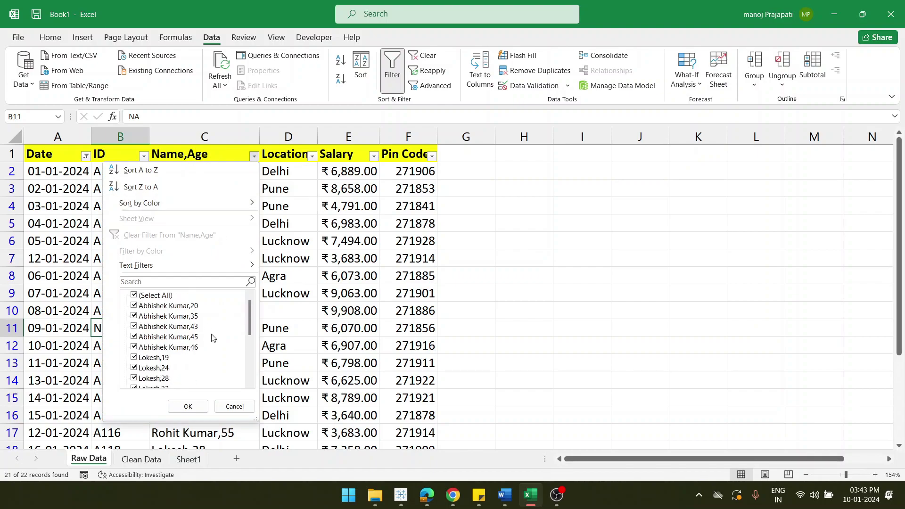
click(238, 408)
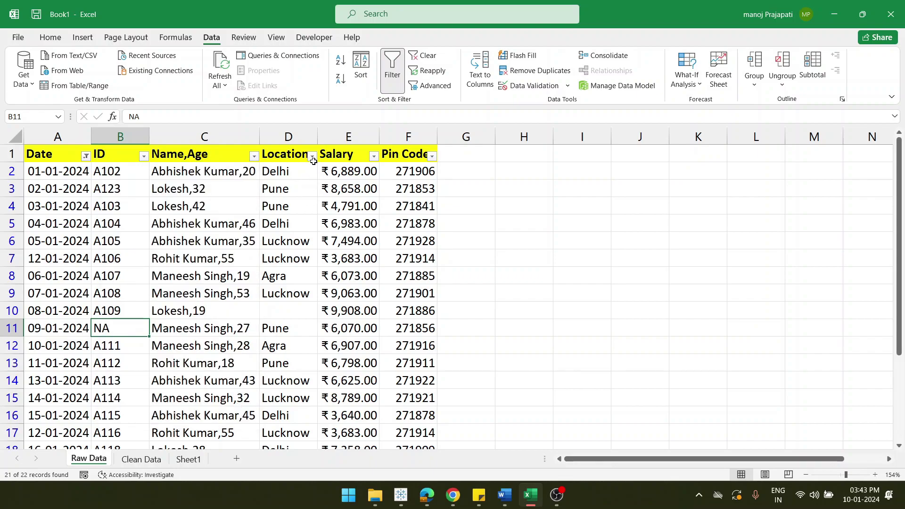
click(313, 159)
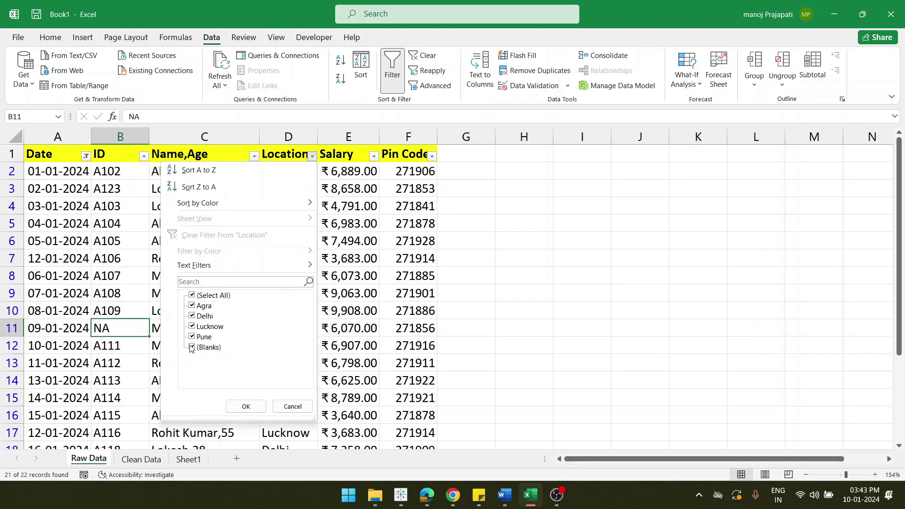
click(197, 296)
click(192, 347)
click(242, 407)
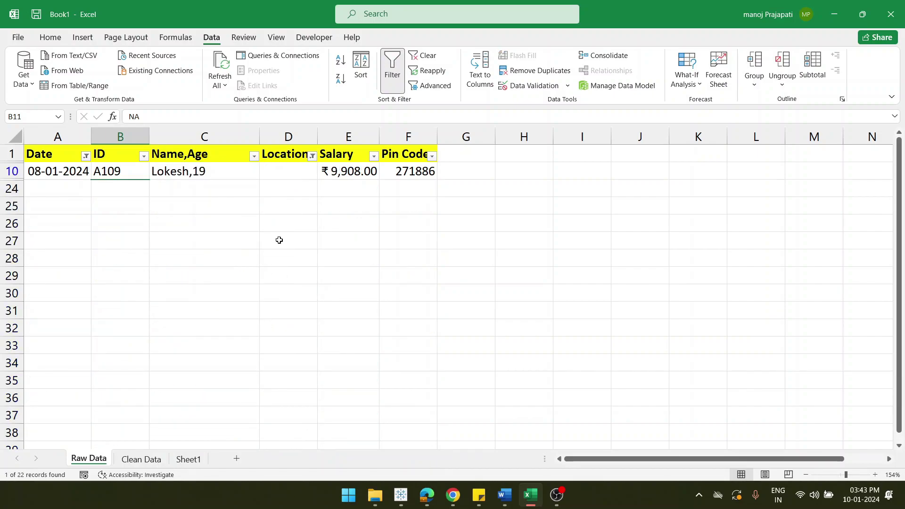
Enter Agra in the blank Location cell D10, then reset the Location filter.
double_click(271, 172)
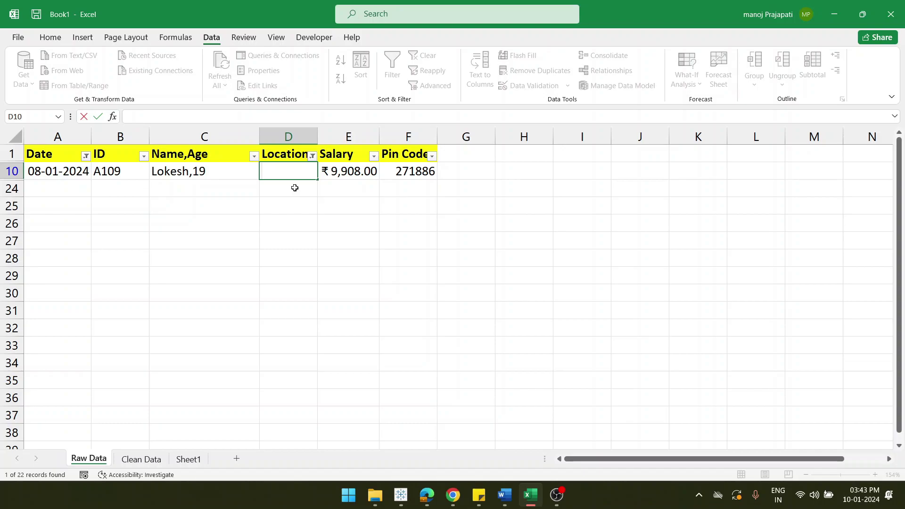
text(Agra)
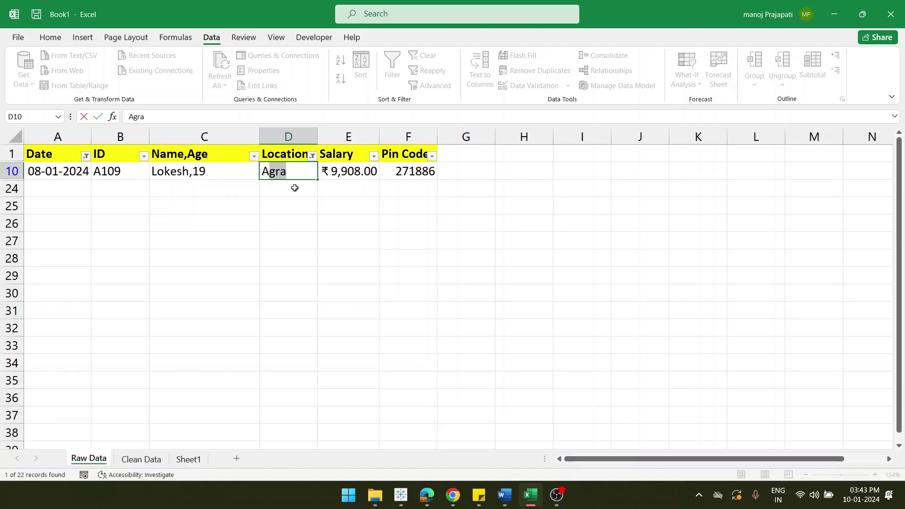
key(Tab)
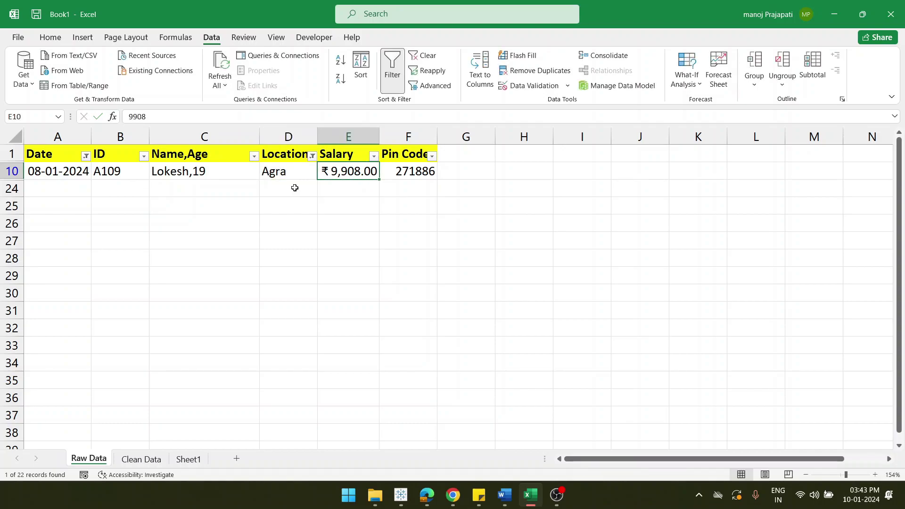
click(313, 156)
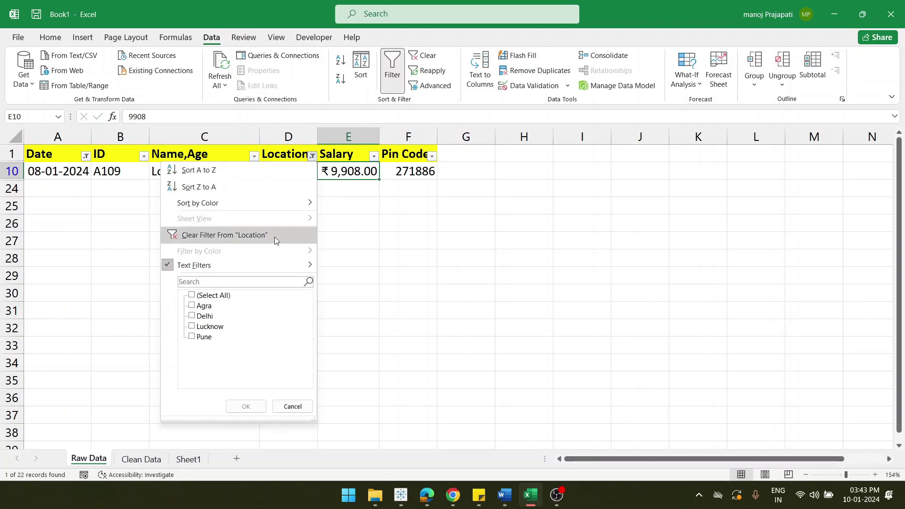
click(192, 295)
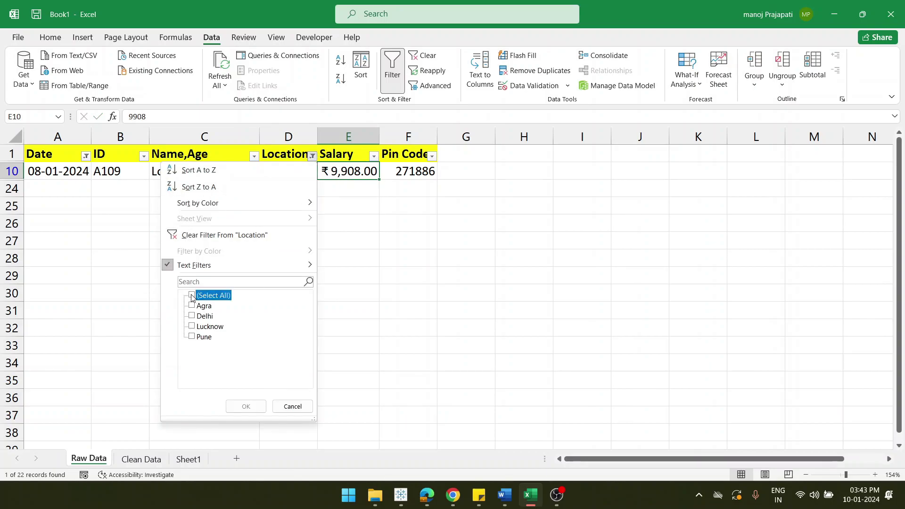
click(192, 295)
click(245, 406)
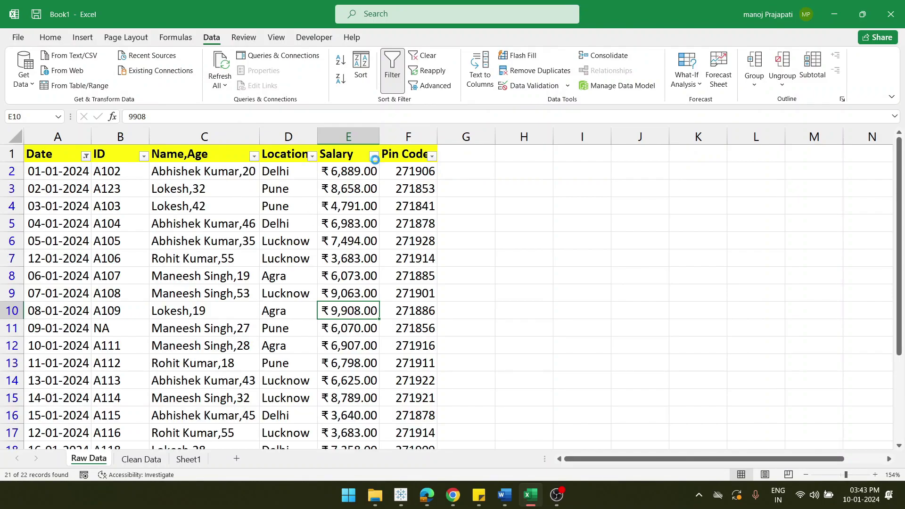
Review the Salary filter, then confirm the Pin Code filter with all values selected.
click(374, 156)
scroll(313, 354, down, 5)
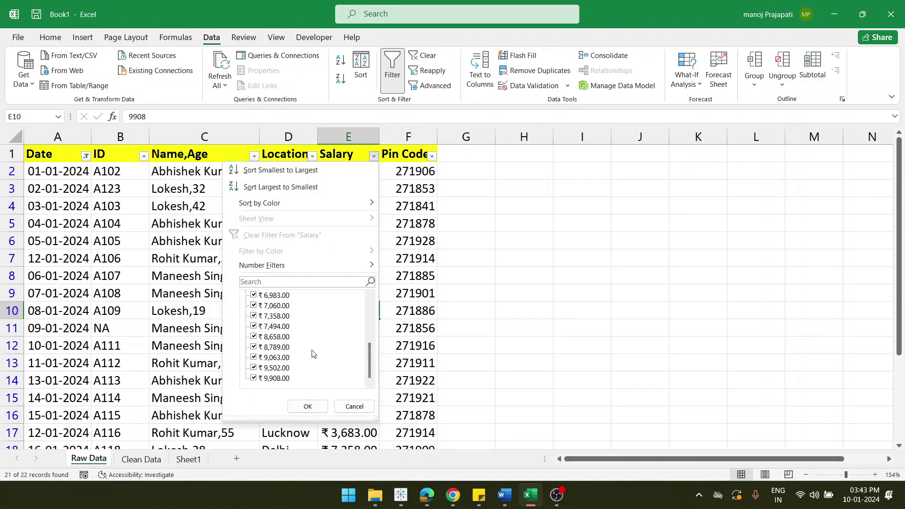
scroll(289, 321, up, 5)
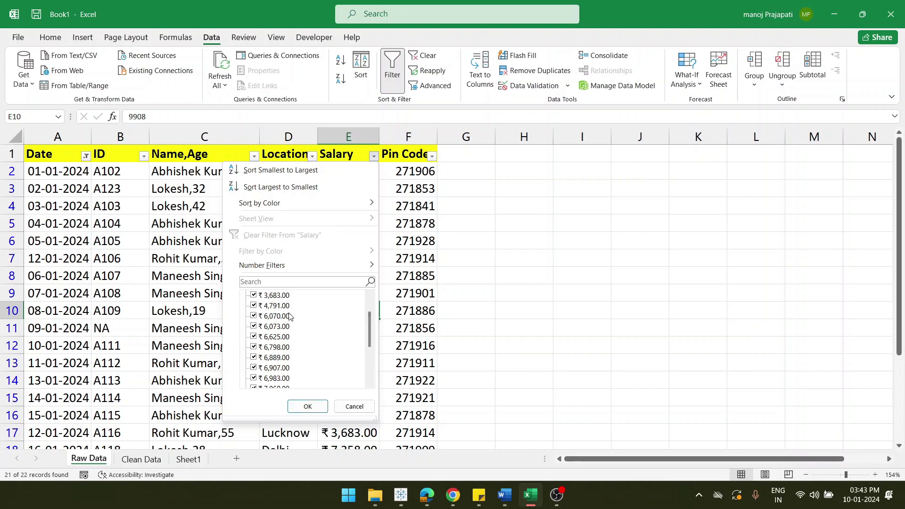
click(354, 406)
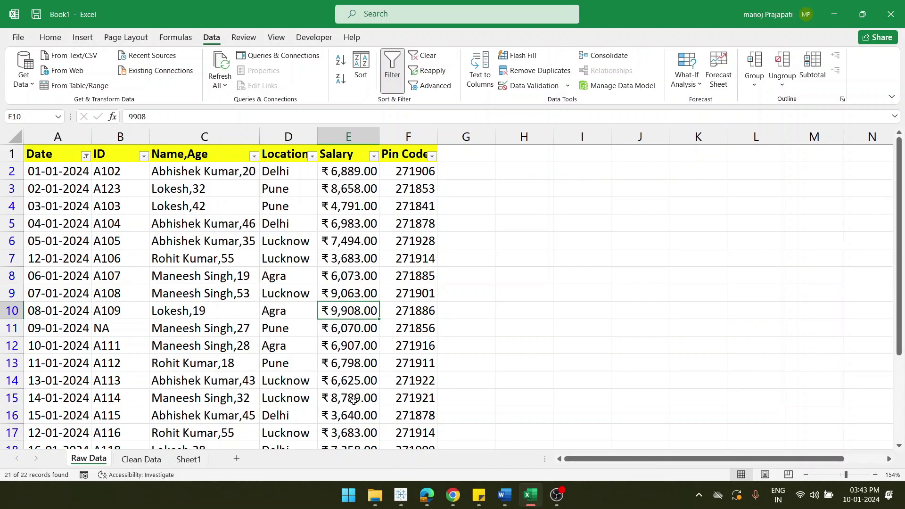
click(431, 156)
scroll(355, 356, down, 3)
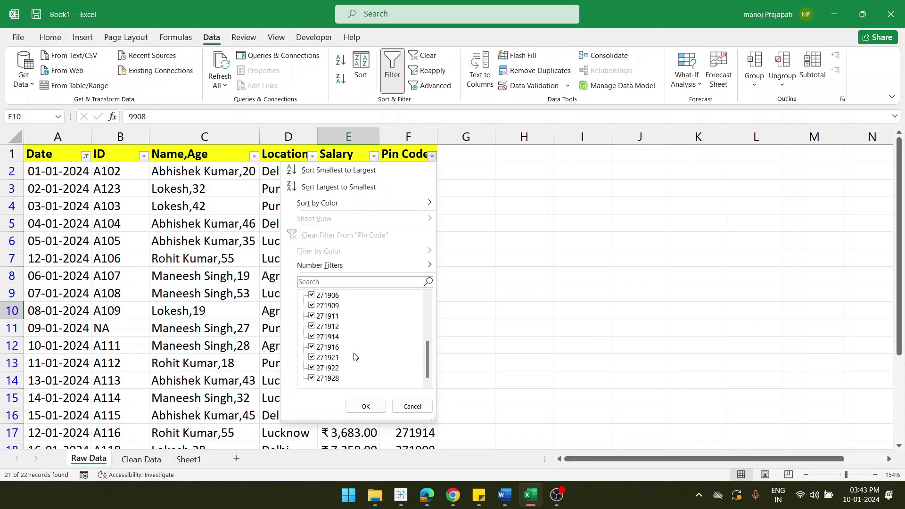
scroll(355, 356, up, 3)
scroll(355, 356, down, 3)
scroll(356, 357, down, 1)
scroll(356, 357, up, 5)
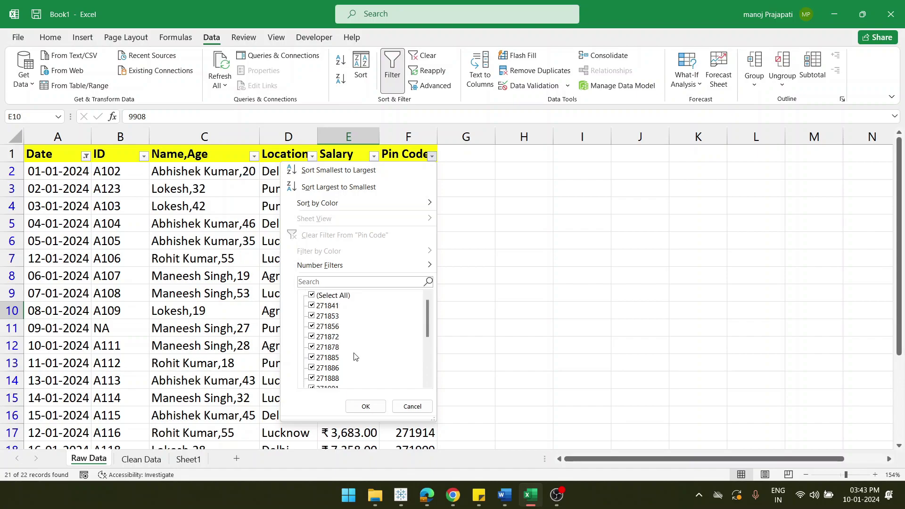
click(366, 406)
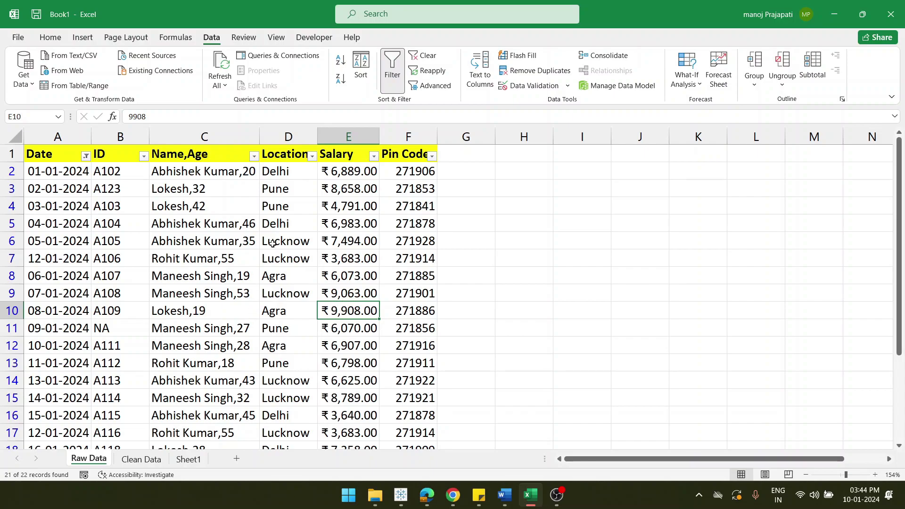
scroll(202, 341, down, 2)
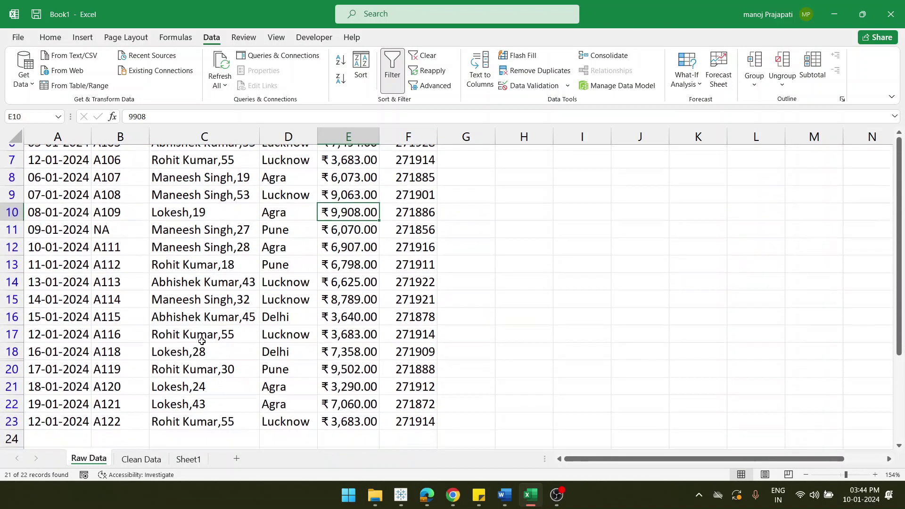
scroll(202, 341, up, 2)
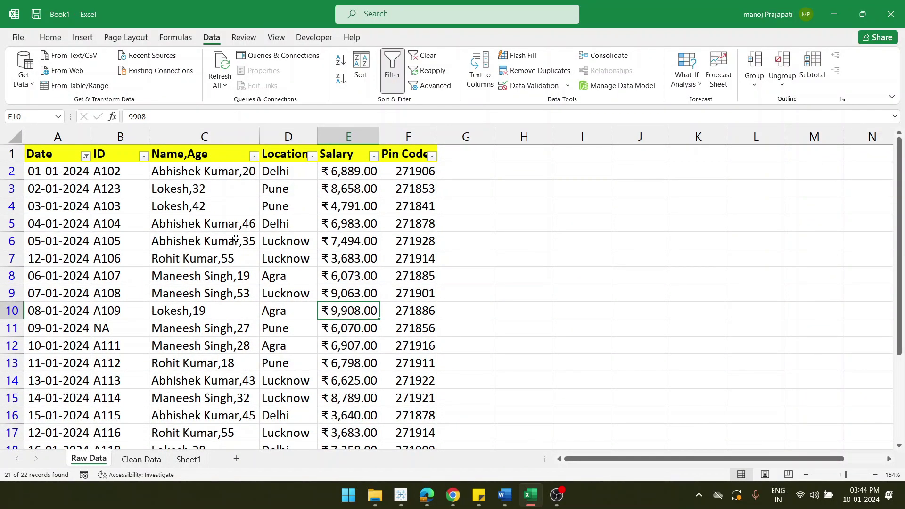
Insert a new column before Location with the header Age.
click(197, 173)
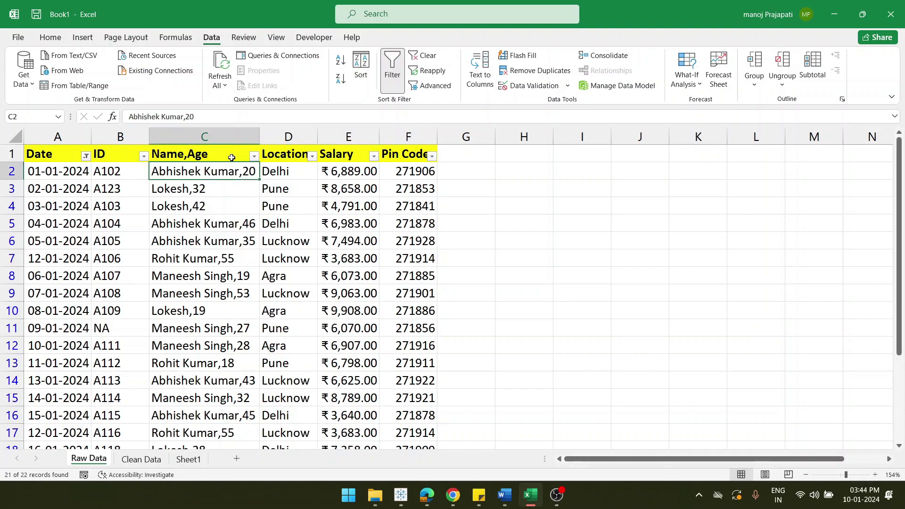
click(160, 158)
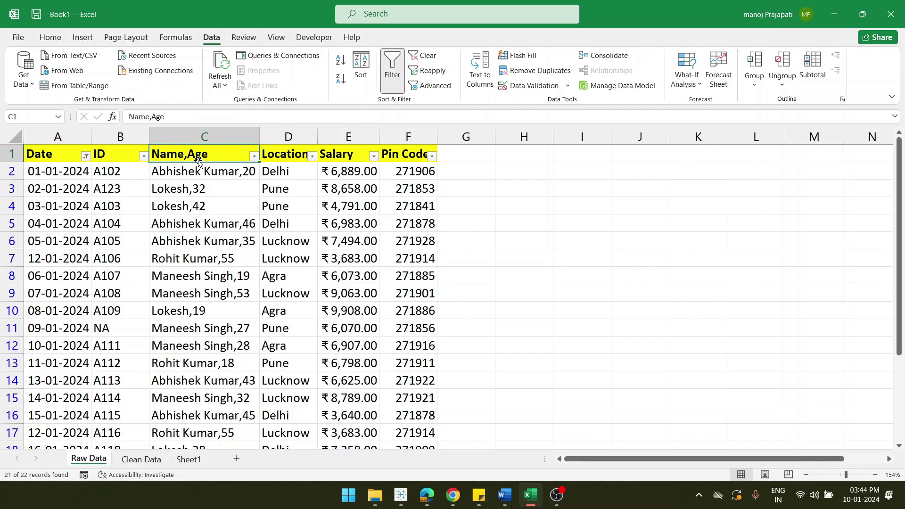
click(239, 208)
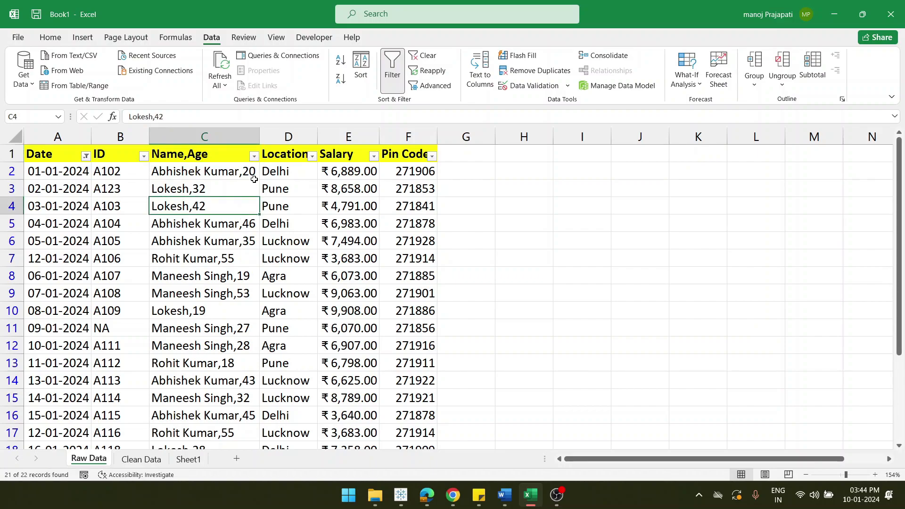
click(281, 138)
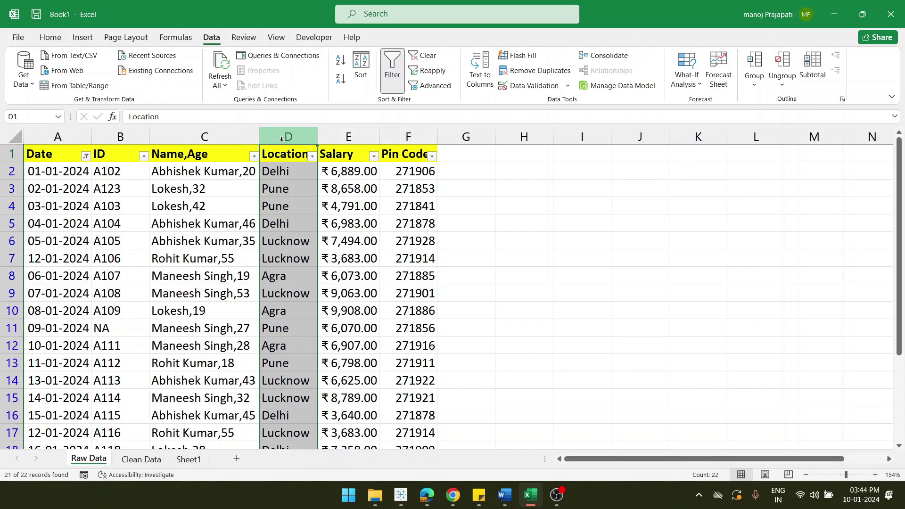
key(ctrl+shift+plus)
drag(284, 158, 287, 179)
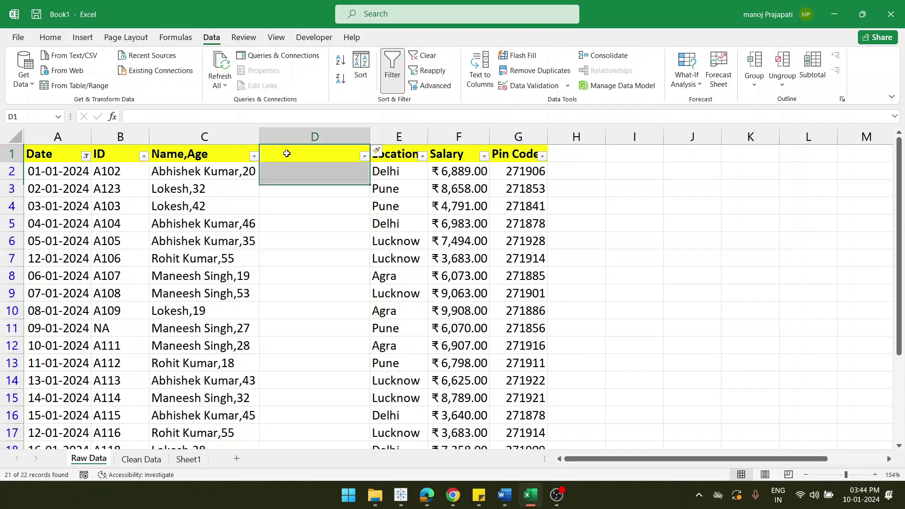
double_click(287, 154)
text(A)
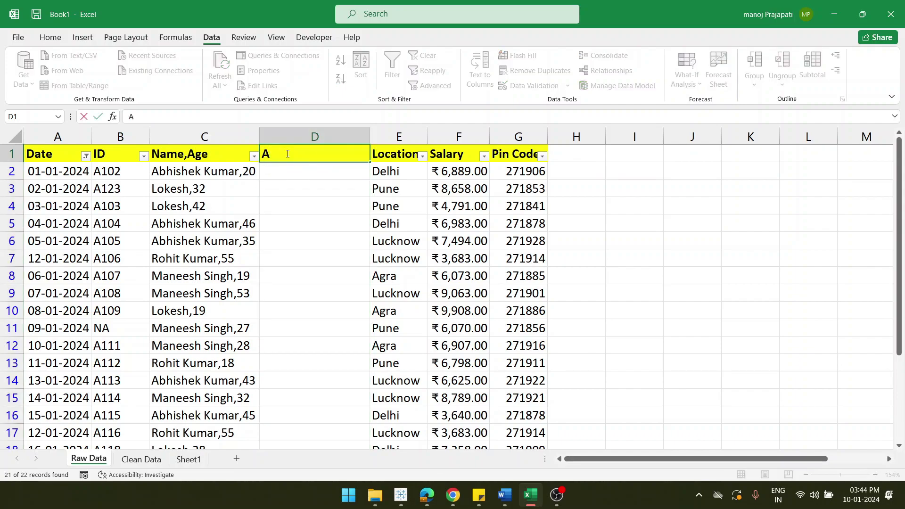
text(ge)
click(304, 172)
Select the Name,Age entries from C2 down to C23.
click(219, 171)
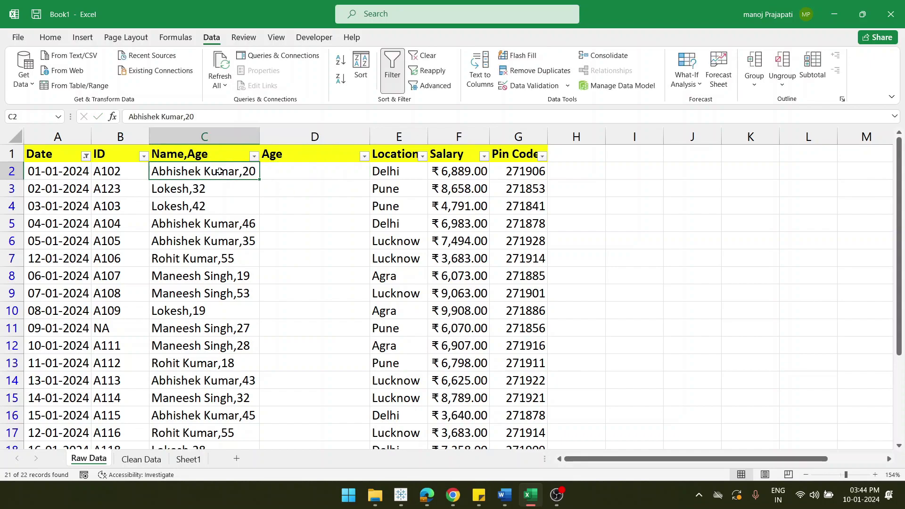
key(ctrl+shift+Down)
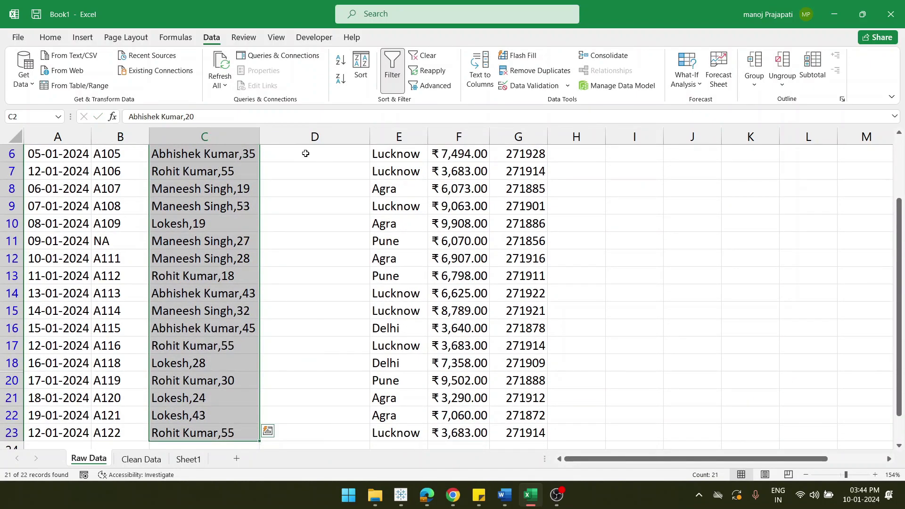
click(51, 38)
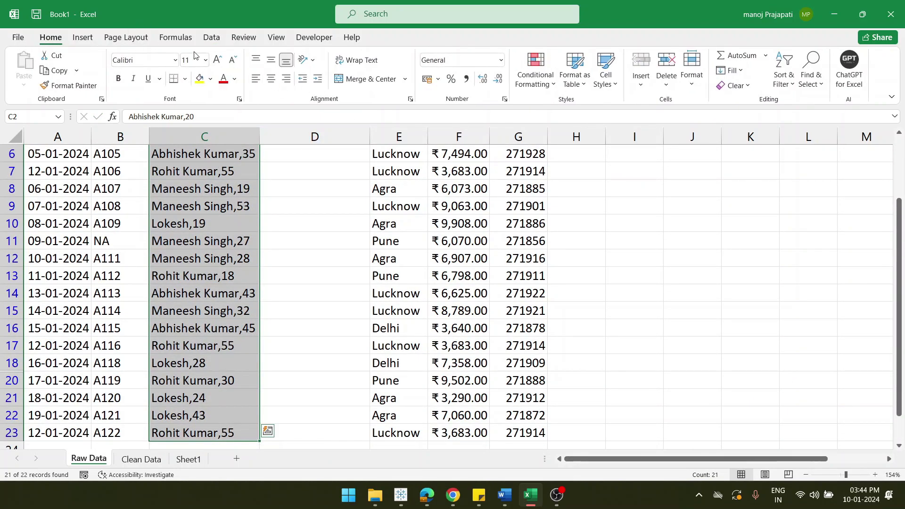
Split the Name,Age entries at the comma with Text to Columns, moving ages into column D.
click(214, 38)
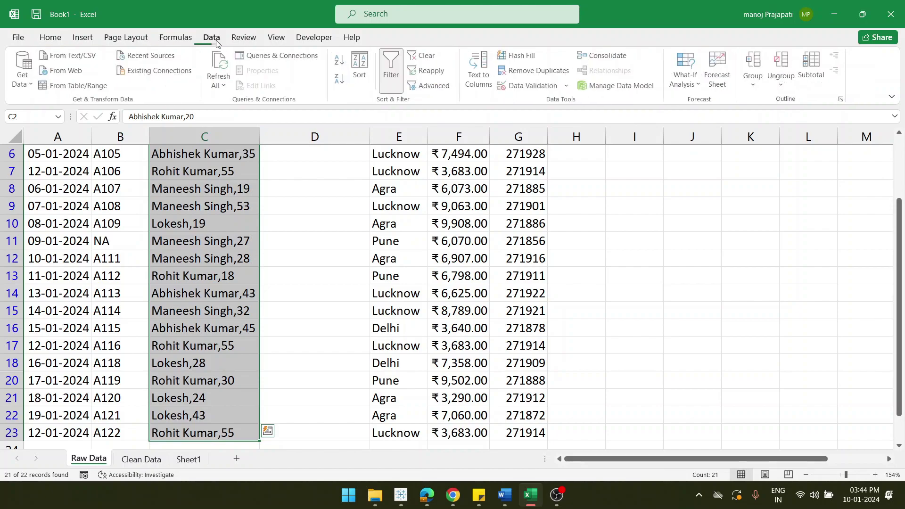
click(485, 78)
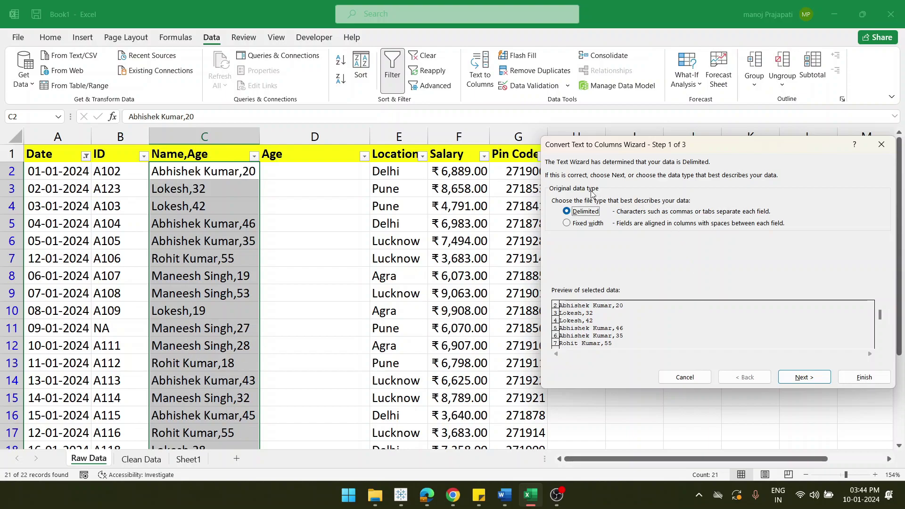
click(815, 378)
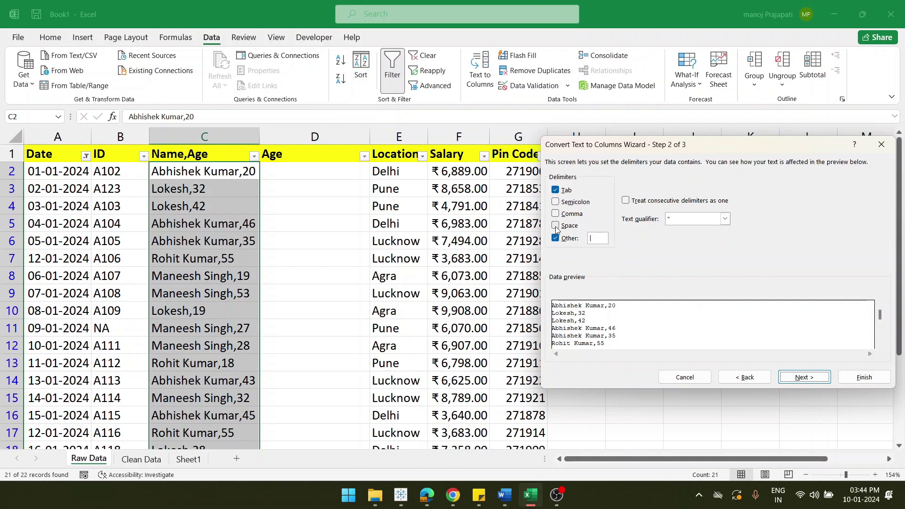
click(556, 214)
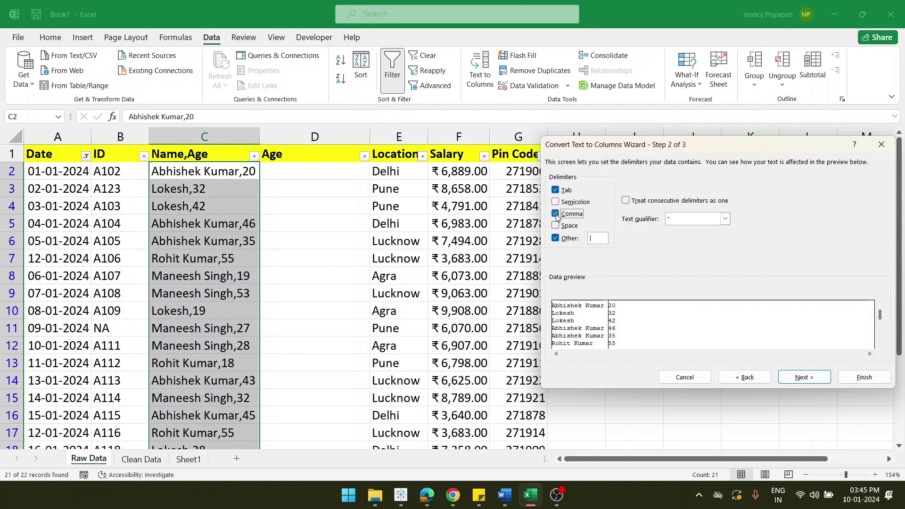
click(555, 238)
click(594, 241)
click(556, 239)
click(802, 378)
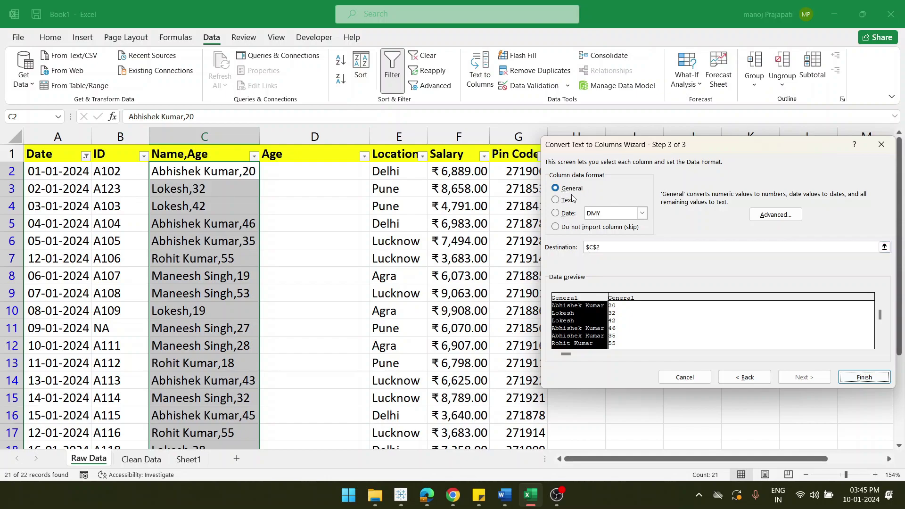
click(863, 377)
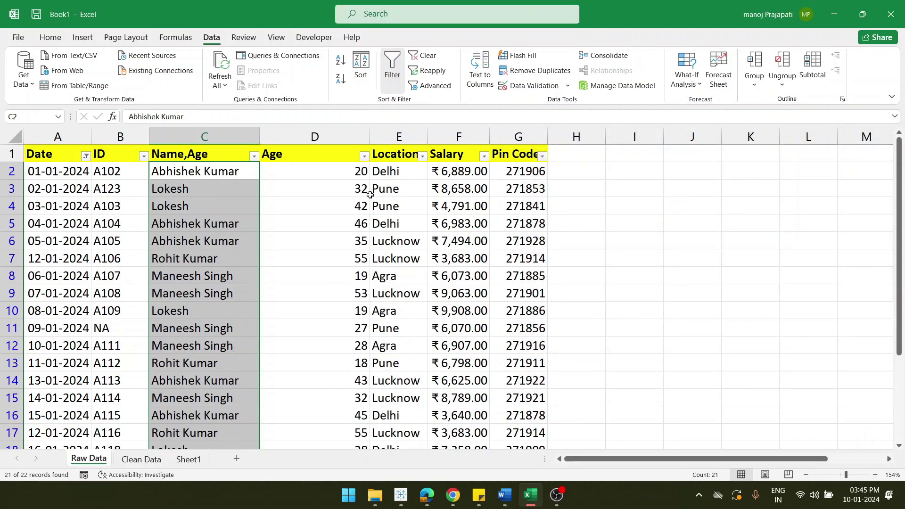
Change the C1 header from 'Name,Age' to 'Name'.
scroll(341, 310, down, 1)
scroll(340, 310, down, 3)
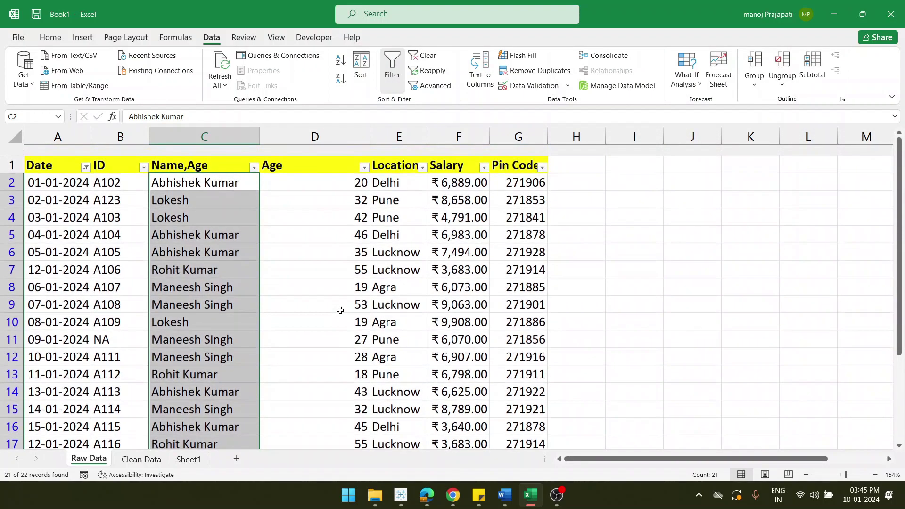
scroll(340, 310, up, 3)
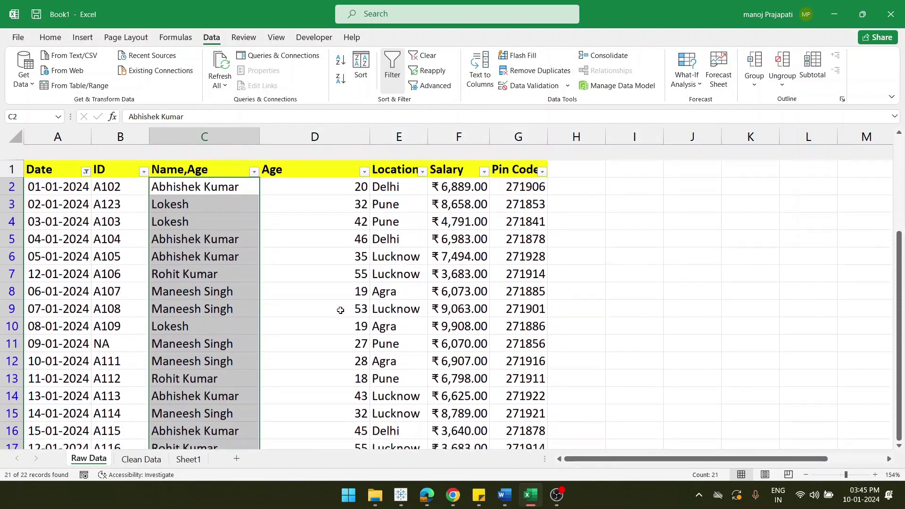
click(302, 218)
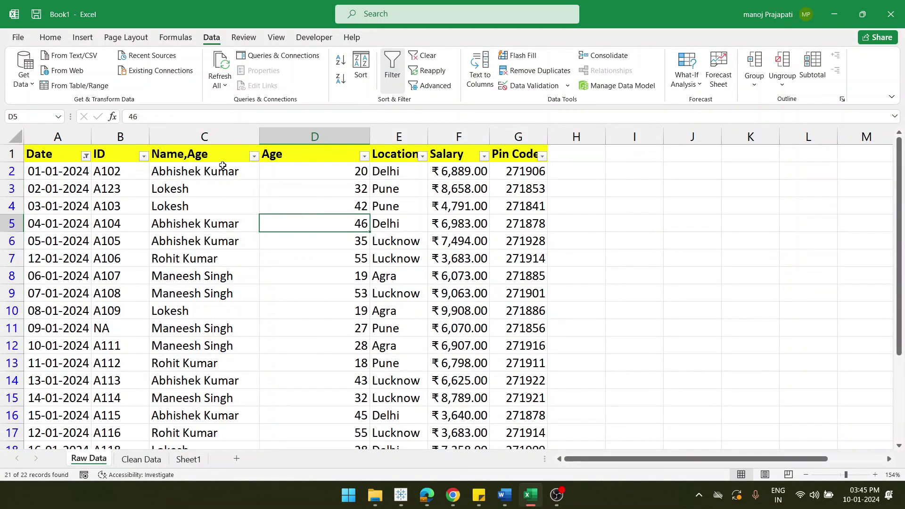
double_click(211, 156)
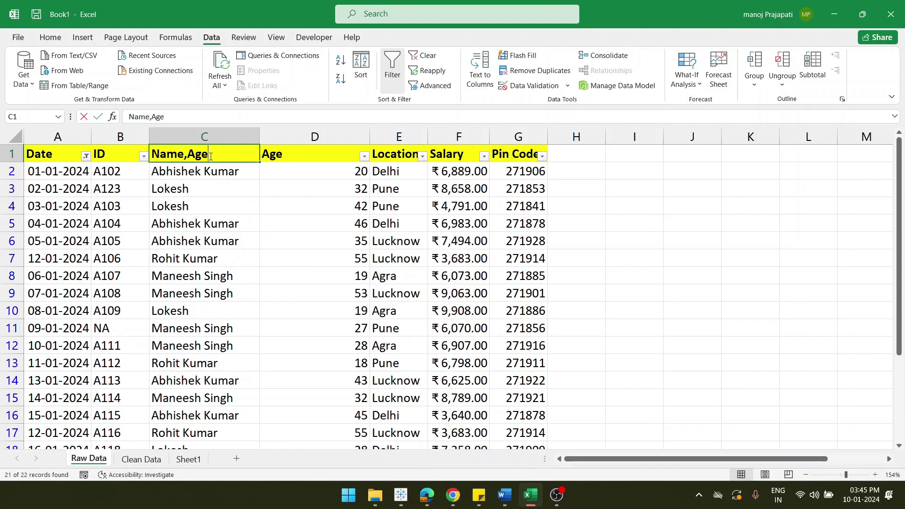
key(BackSpace)
key(BackSpace)
key(BackSpace)
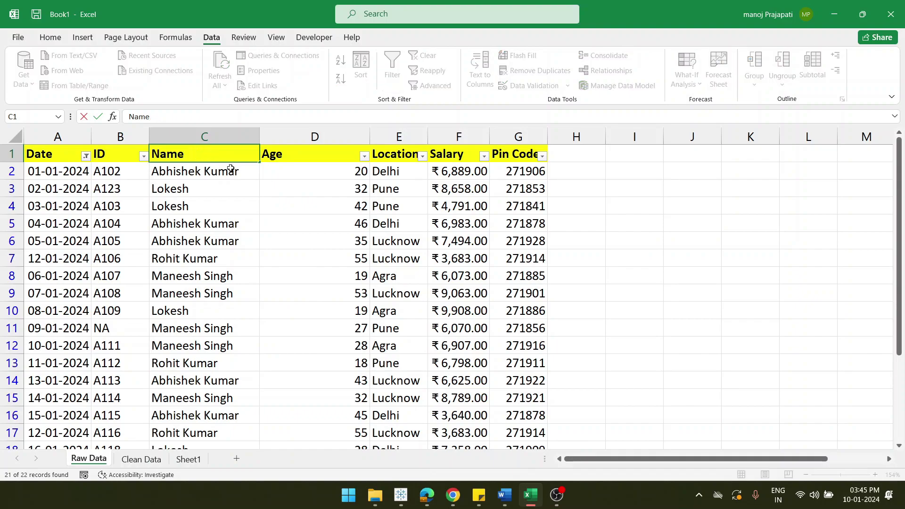
click(297, 187)
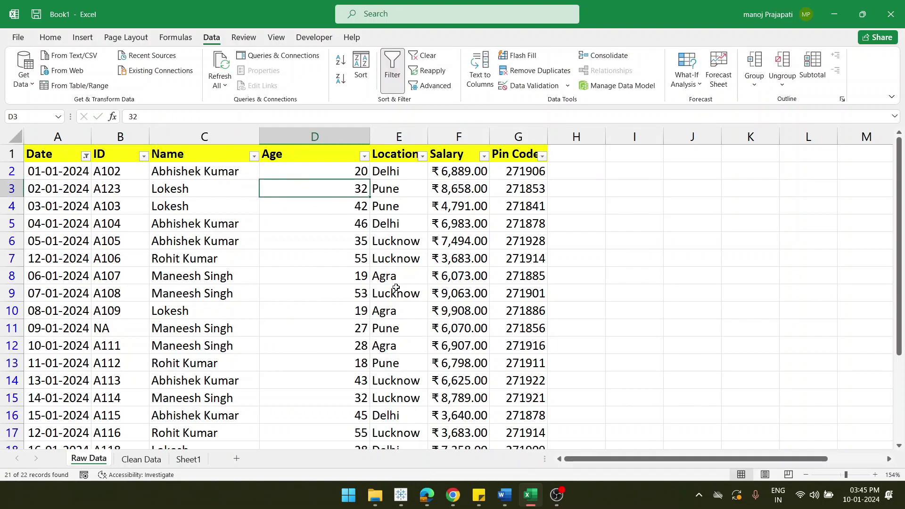
scroll(396, 287, down, 3)
scroll(396, 287, up, 3)
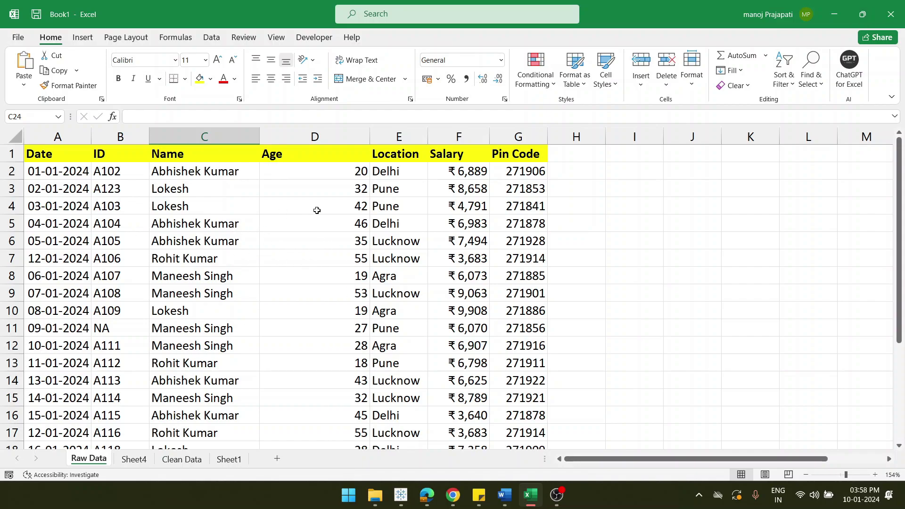
Select the Age values D2:D22.
click(321, 176)
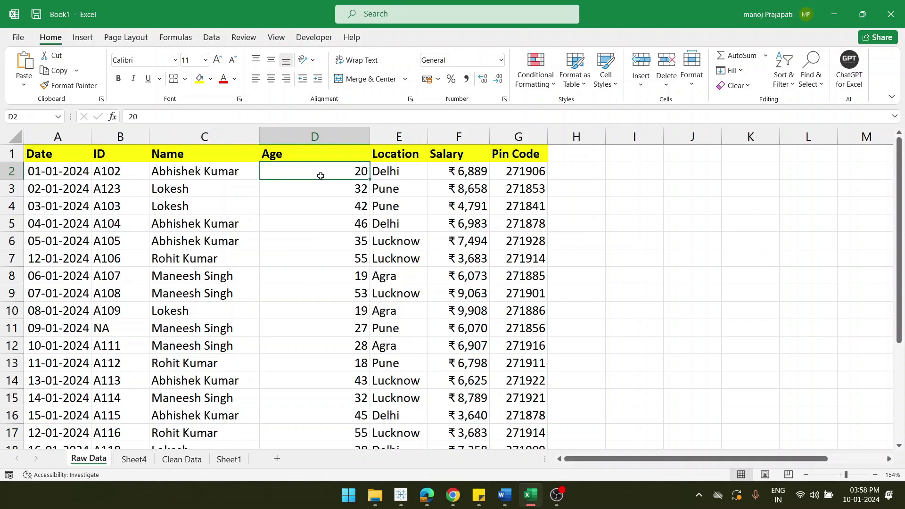
key(ctrl+shift+Down)
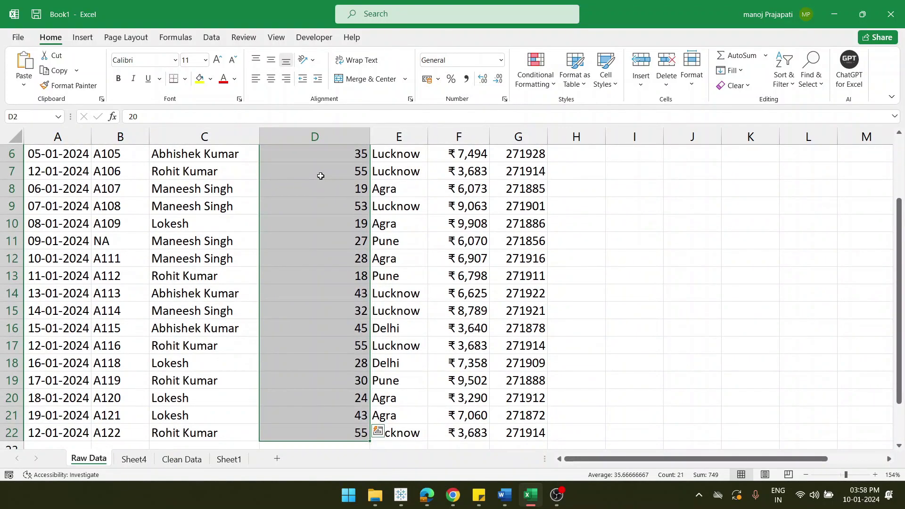
scroll(321, 176, up, 2)
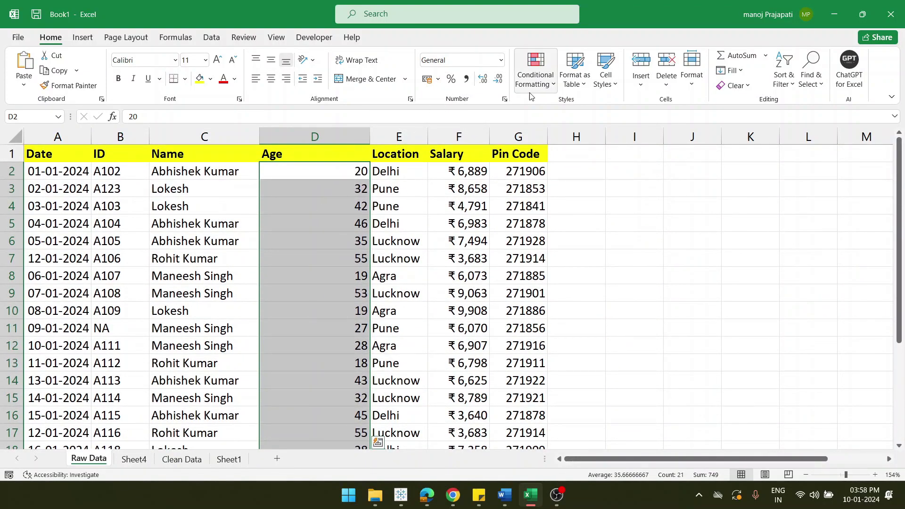
Highlight ages less than 20 with Light Red Fill and Dark Red Text.
click(541, 83)
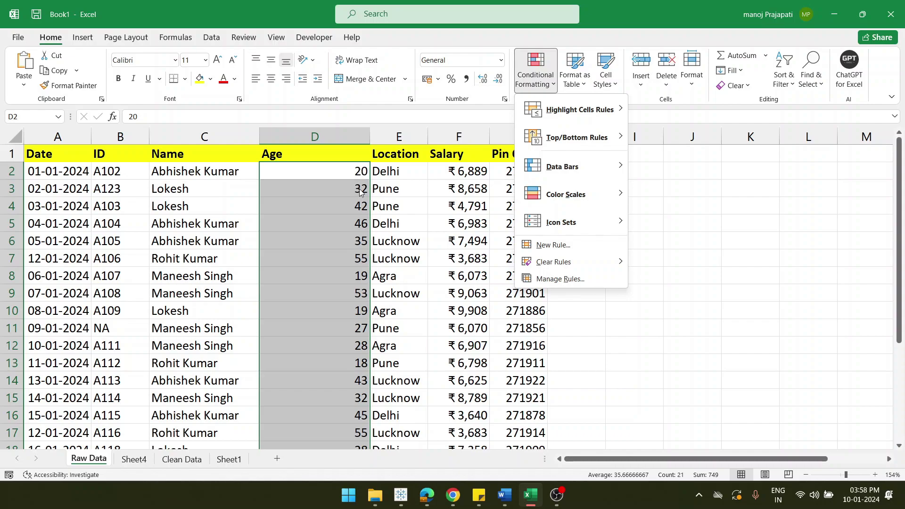
mouse_move(588, 110)
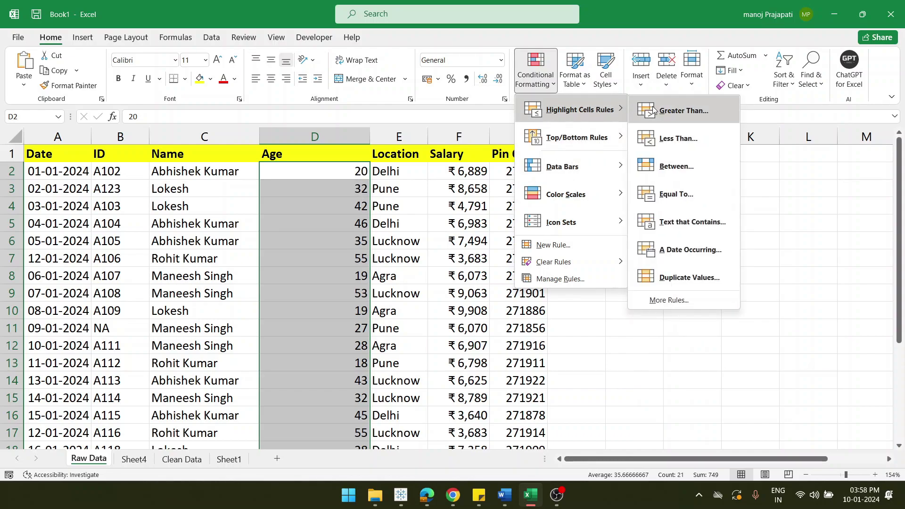
click(669, 138)
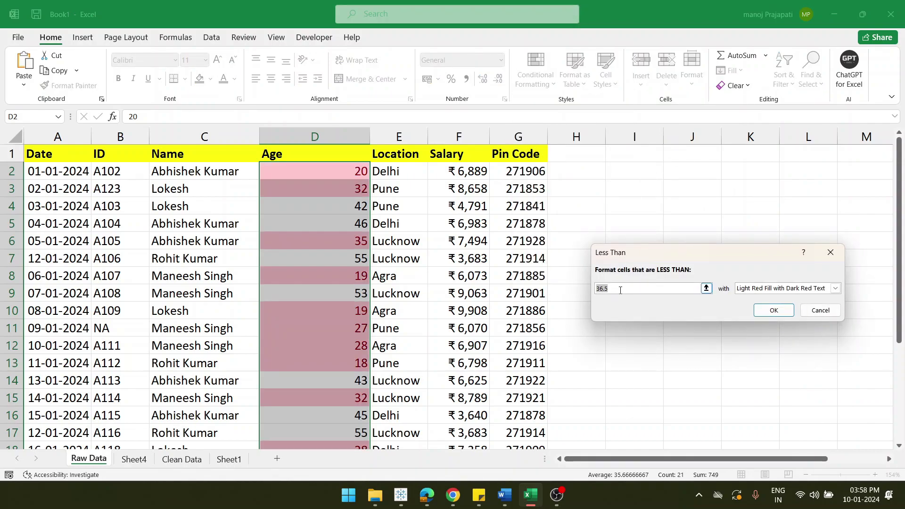
key(BackSpace)
text(20)
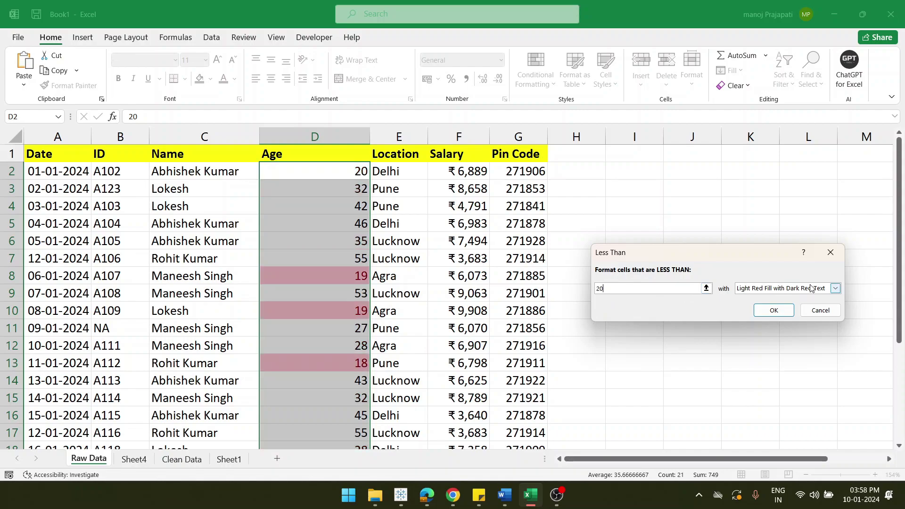
click(774, 311)
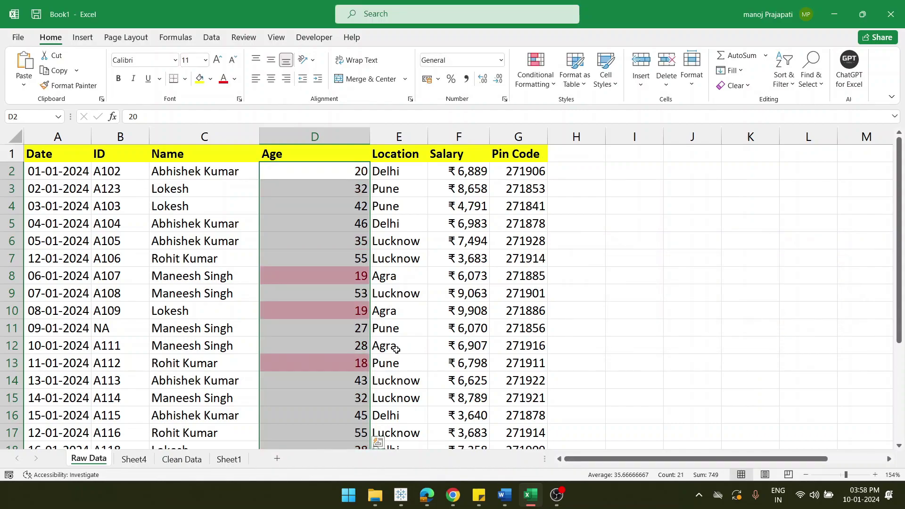
click(344, 270)
scroll(343, 270, down, 1)
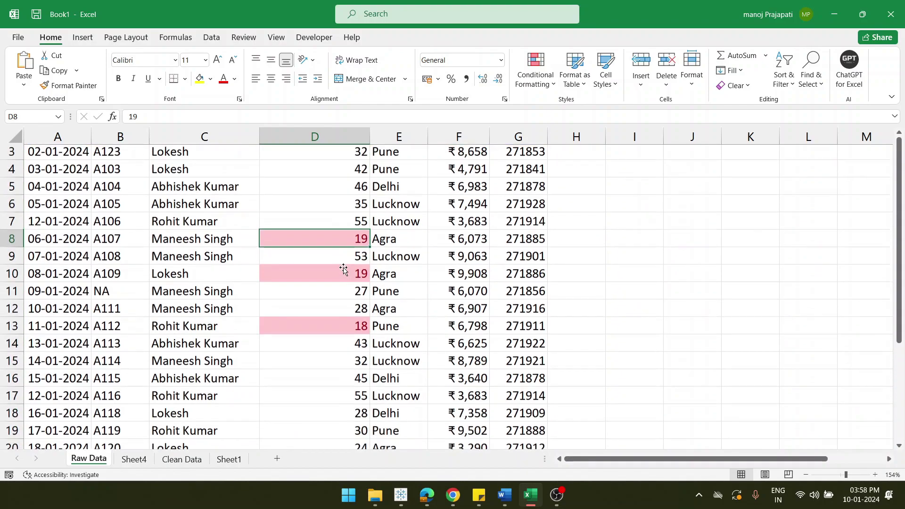
scroll(344, 269, up, 1)
scroll(344, 270, down, 2)
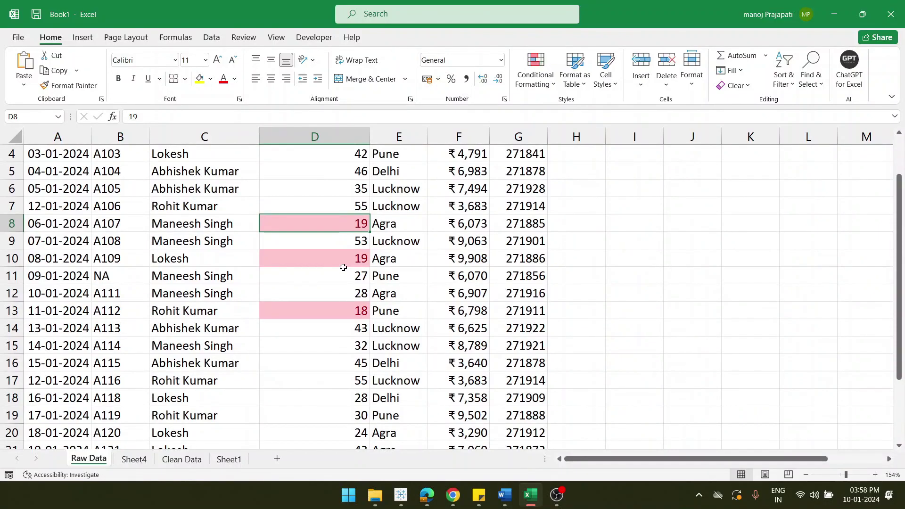
scroll(343, 268, down, 1)
scroll(344, 269, down, 1)
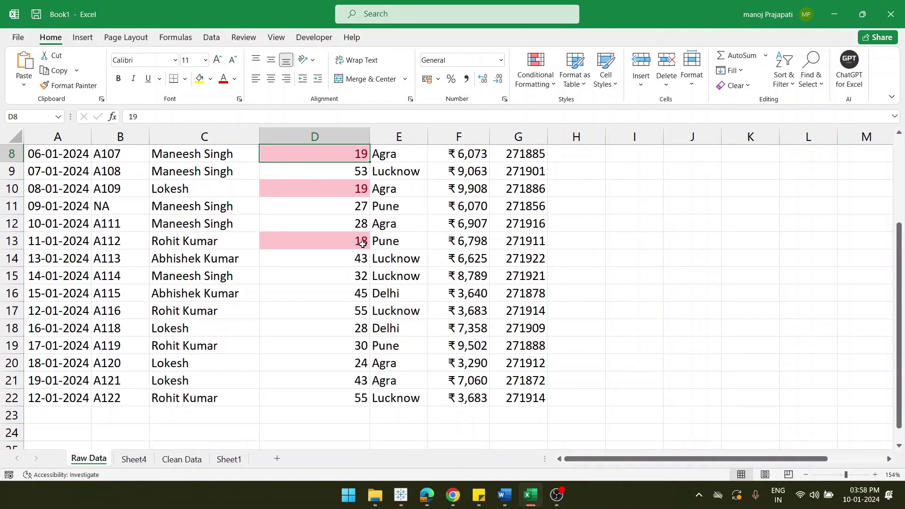
scroll(352, 190, up, 3)
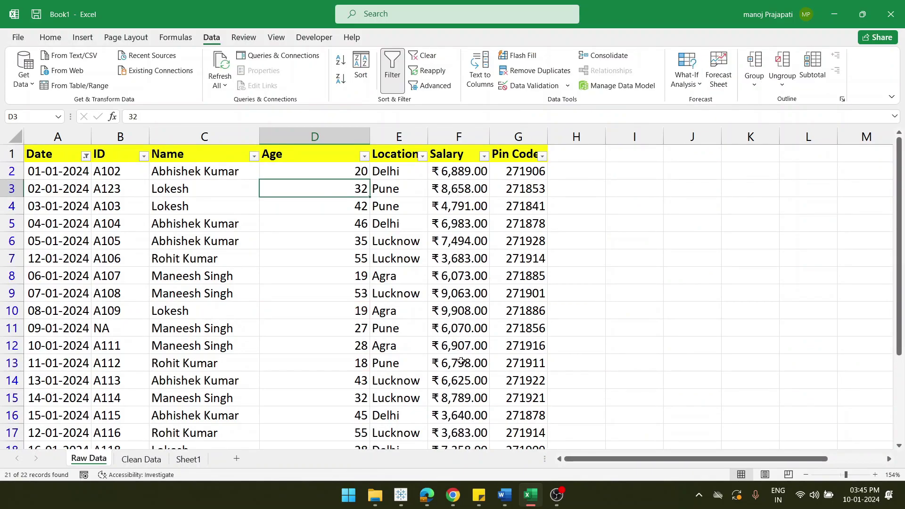
Reduce the Salary values in column F by two decimal places to whole rupees like ₹6,889.
click(461, 173)
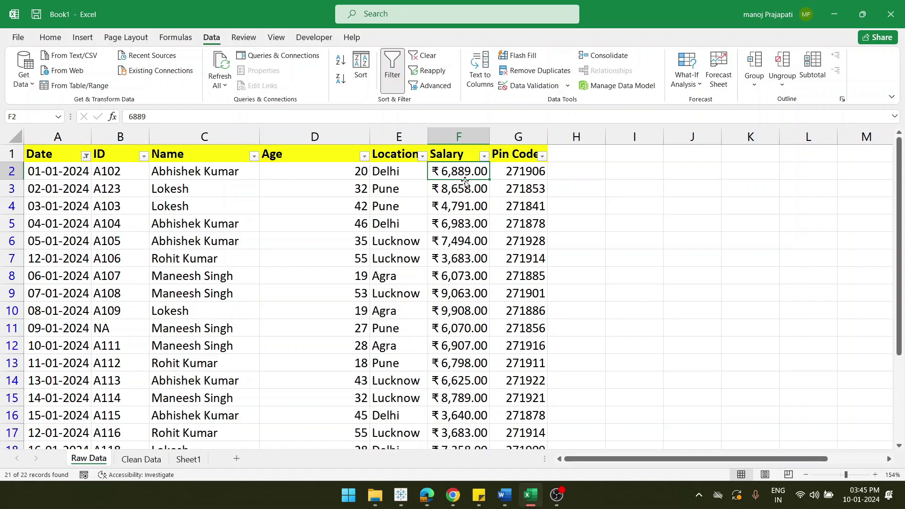
key(ctrl+shift+Down)
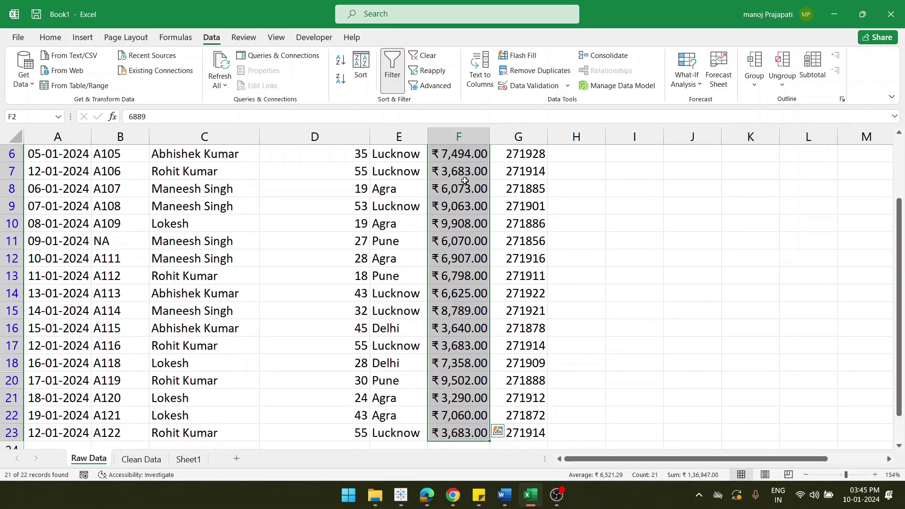
click(50, 37)
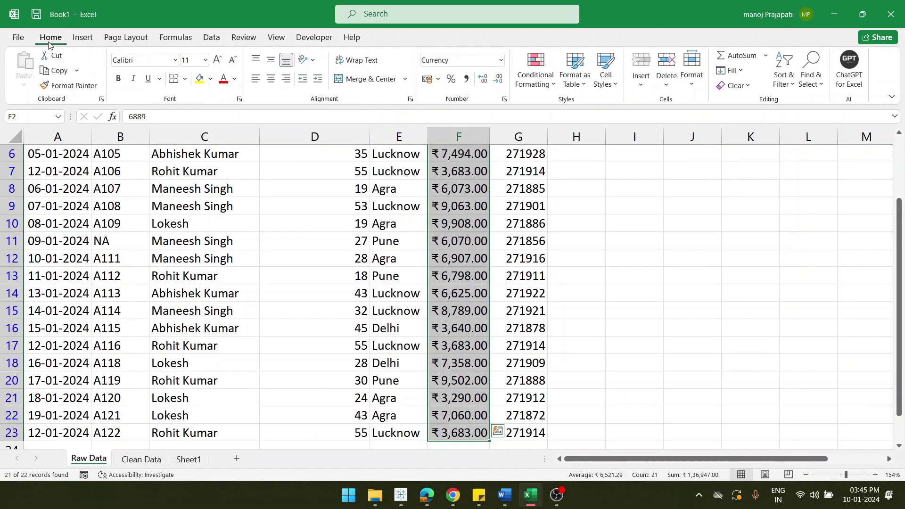
click(498, 80)
click(498, 80)
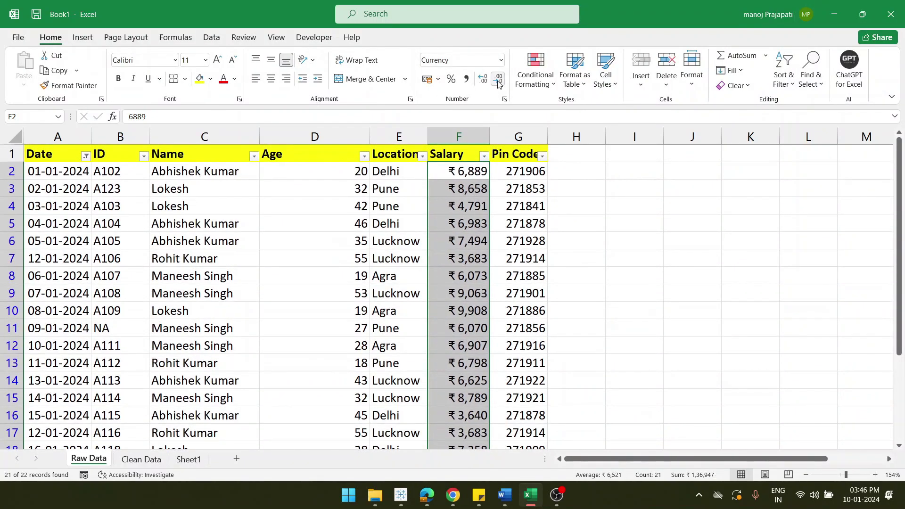
click(473, 258)
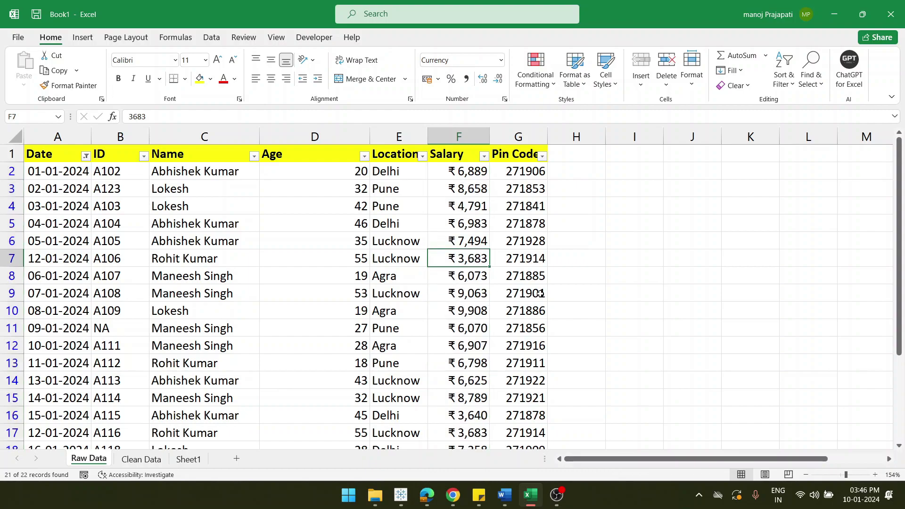
scroll(484, 325, down, 3)
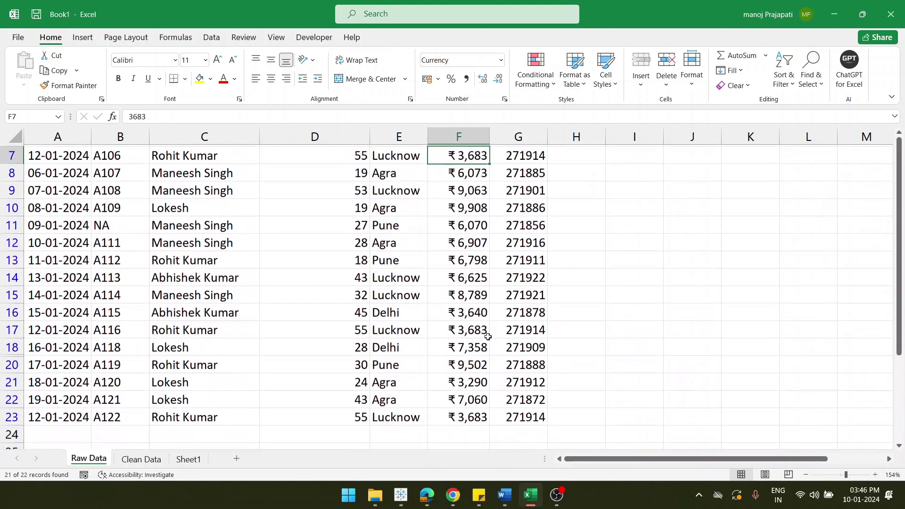
scroll(488, 336, up, 3)
scroll(488, 336, down, 3)
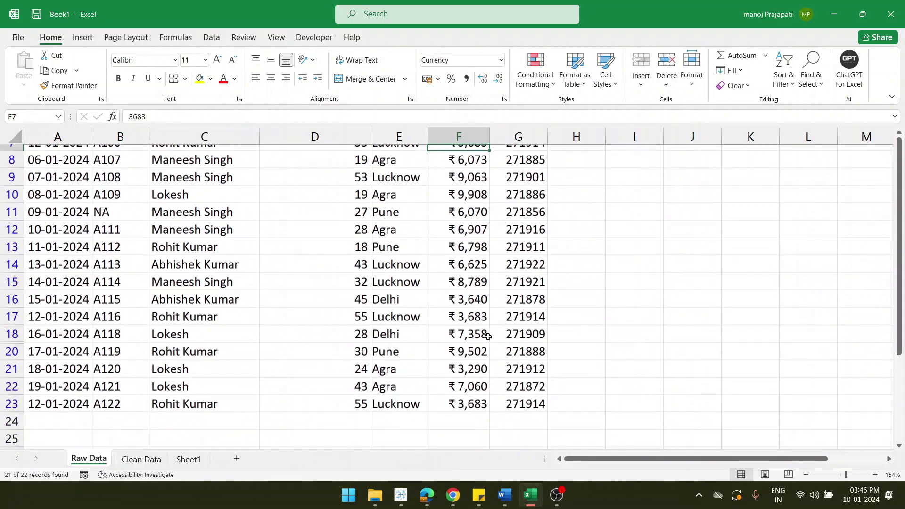
scroll(291, 281, up, 3)
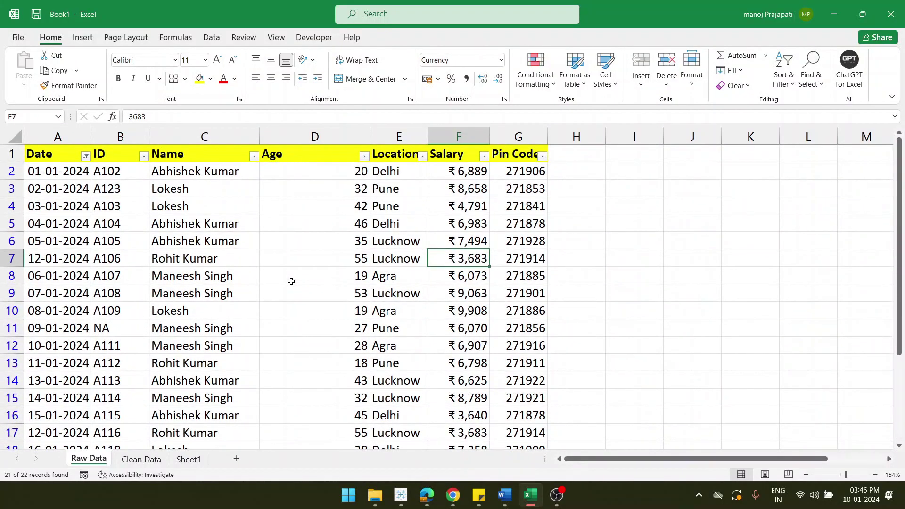
scroll(192, 315, down, 1)
scroll(193, 315, up, 1)
scroll(192, 314, down, 1)
scroll(193, 315, up, 1)
Copy the Word document's pipe-delimited data rows, from the first 2023-01-01 record down, and return to Excel.
click(502, 503)
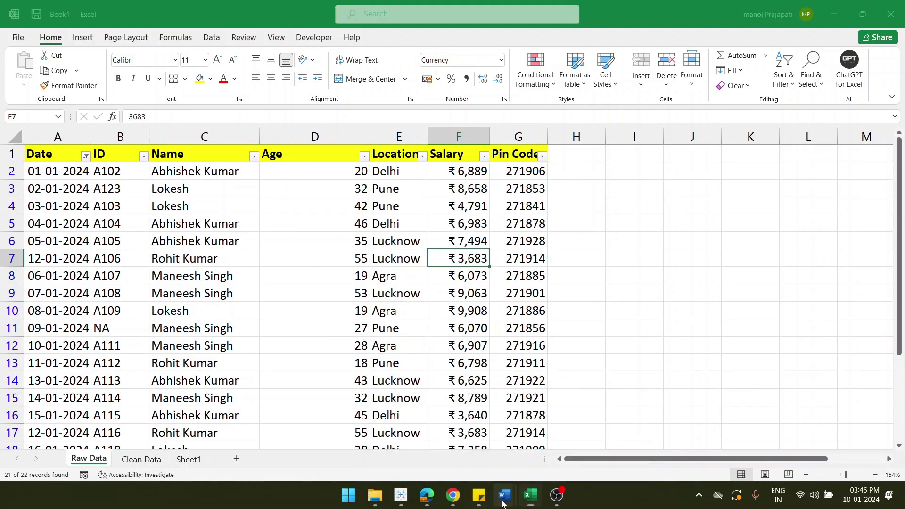
click(451, 474)
key(ctrl+a)
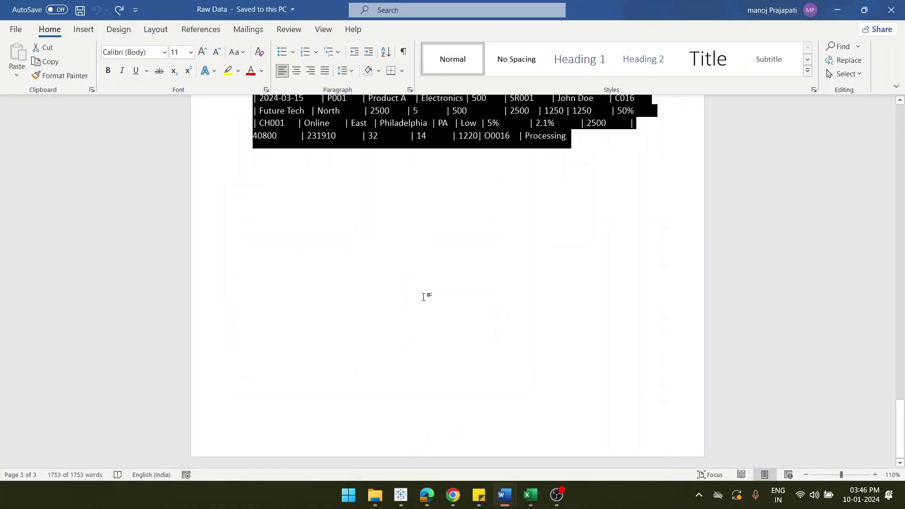
scroll(424, 293, up, 10)
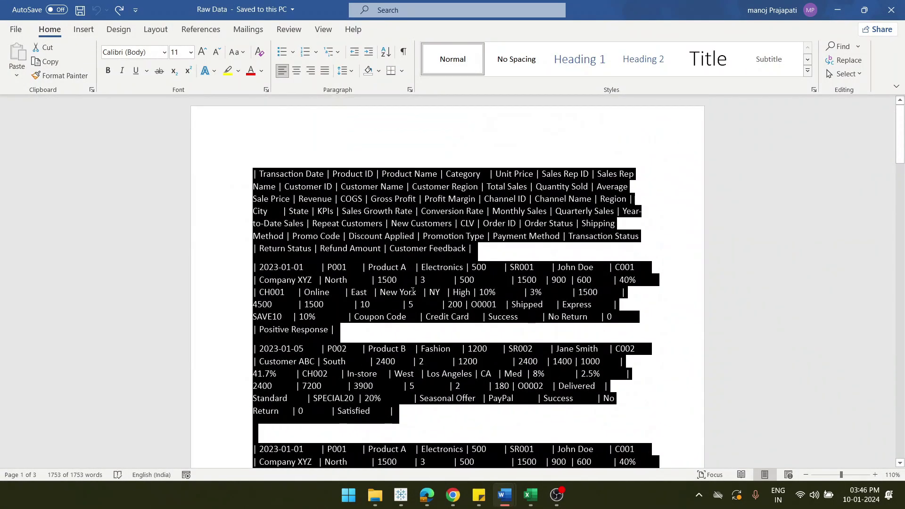
click(413, 292)
drag(254, 174, 483, 250)
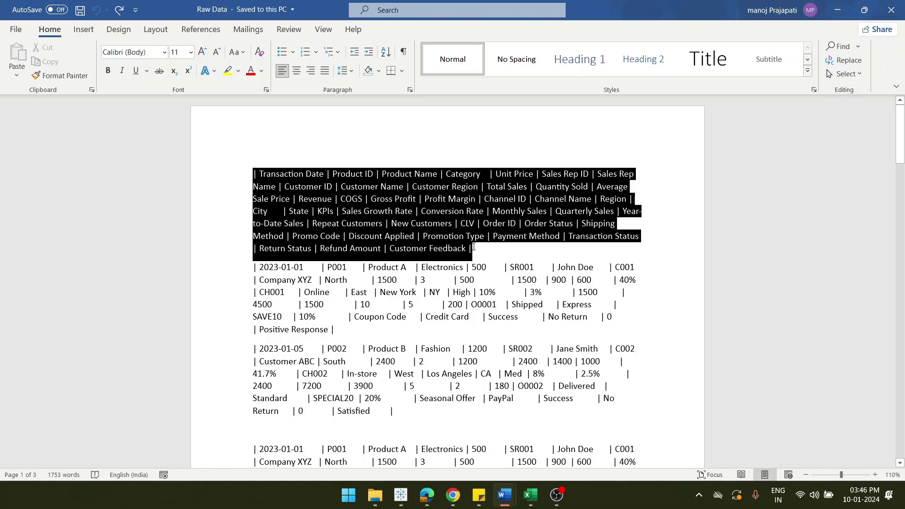
click(330, 291)
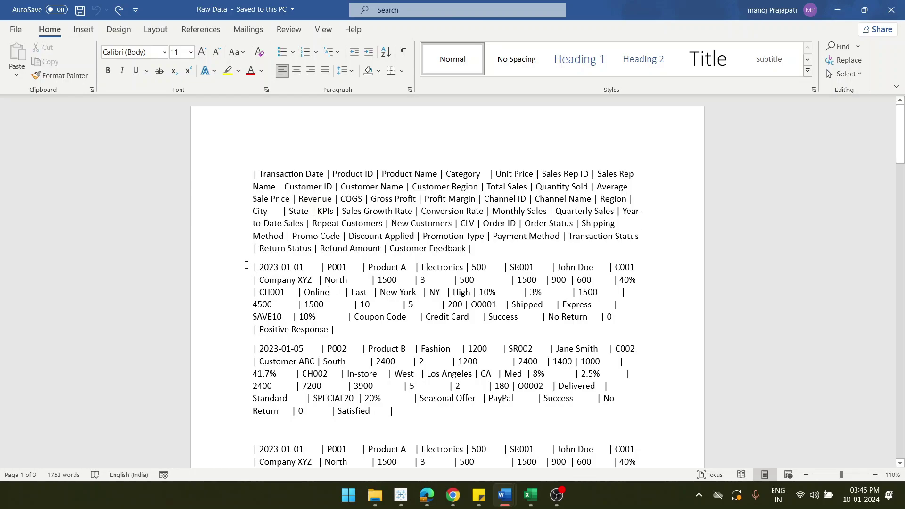
drag(246, 265, 598, 331)
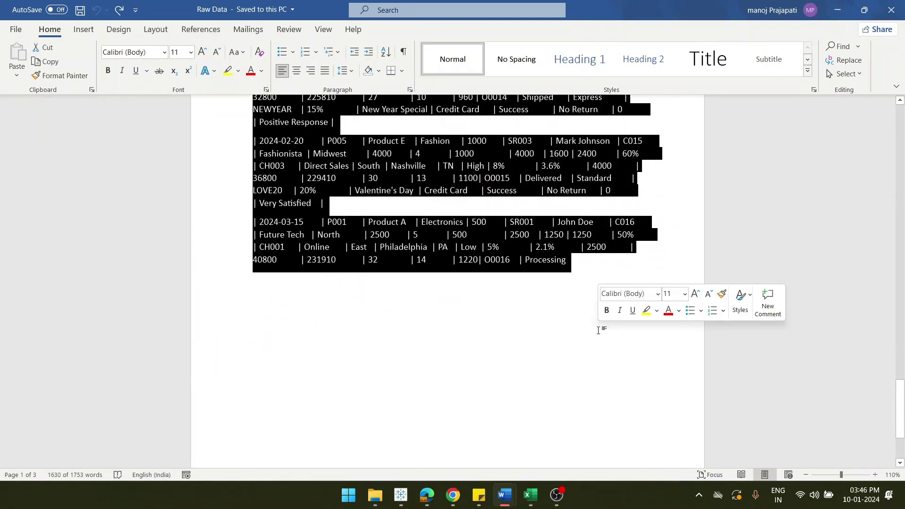
key(ctrl+c)
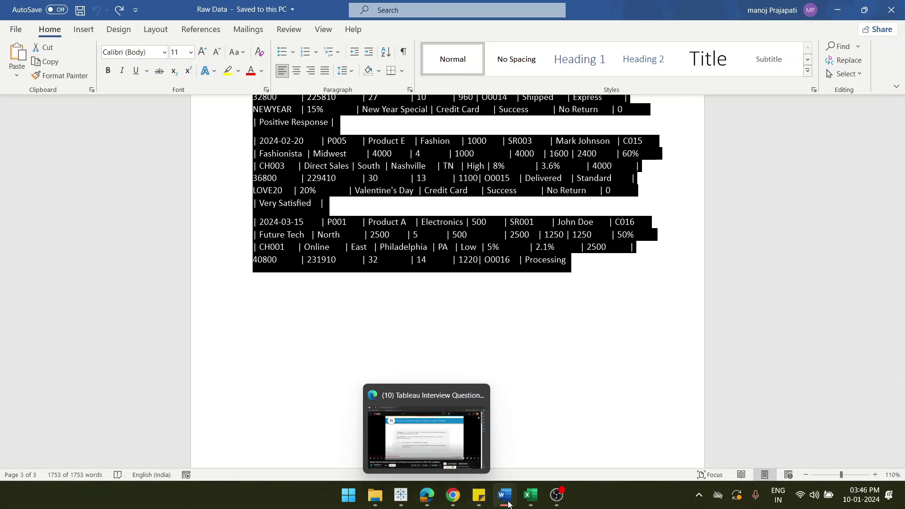
click(530, 495)
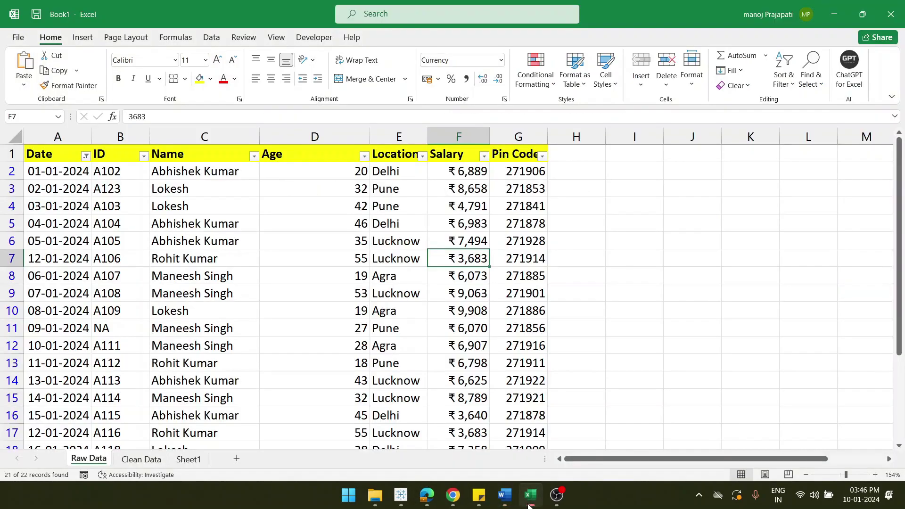
Paste the copied Word records into A1 of a new Sheet4 and select column A.
click(236, 459)
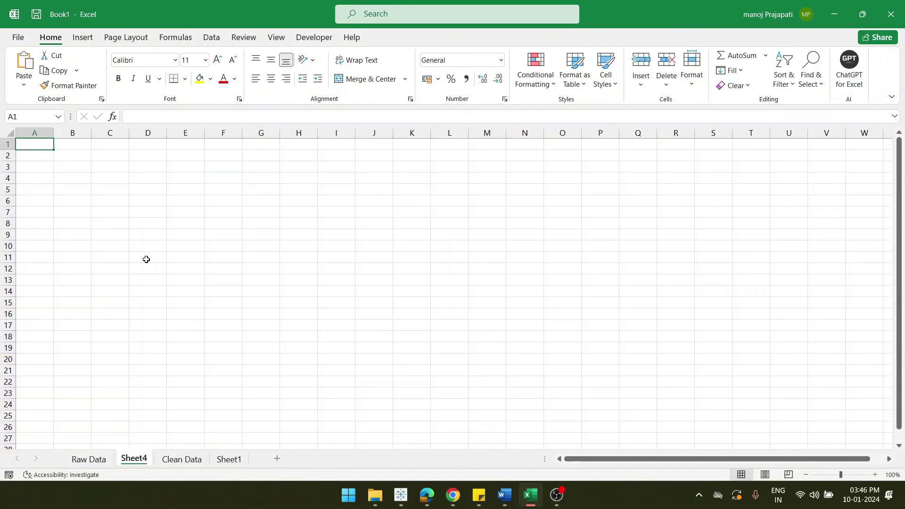
key(ctrl+v)
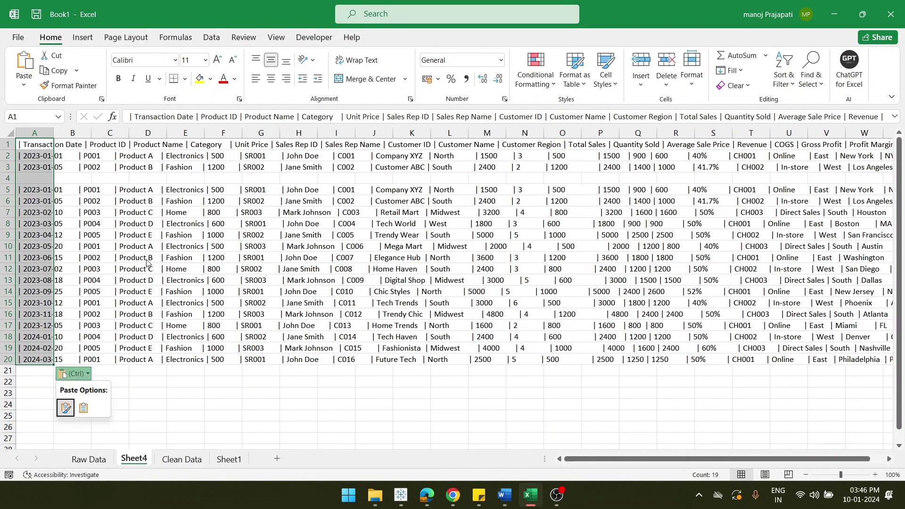
key(Escape)
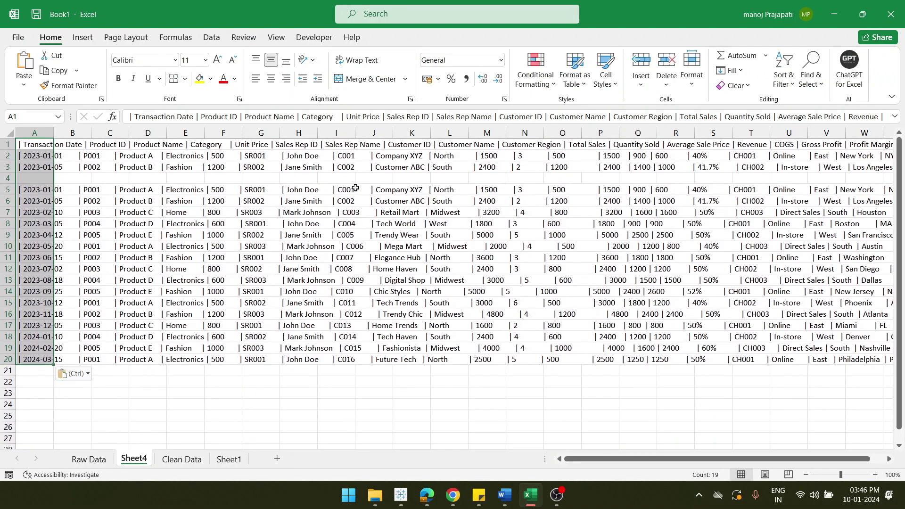
click(161, 203)
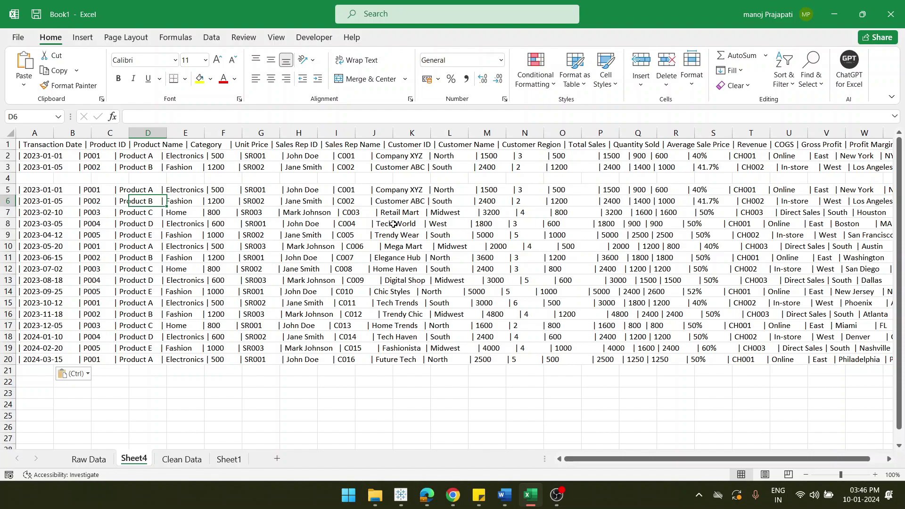
click(32, 133)
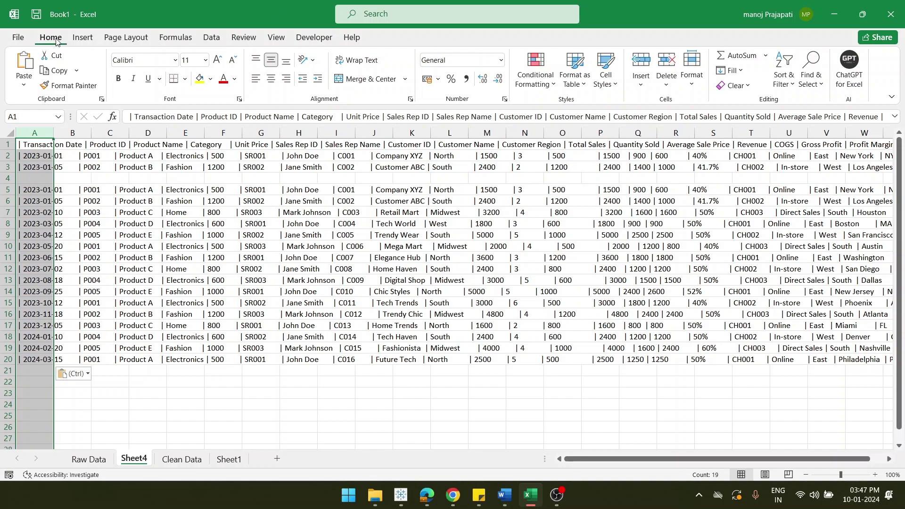
Run Text to Columns as Delimited, replacing Comma with | as the delimiter.
click(211, 37)
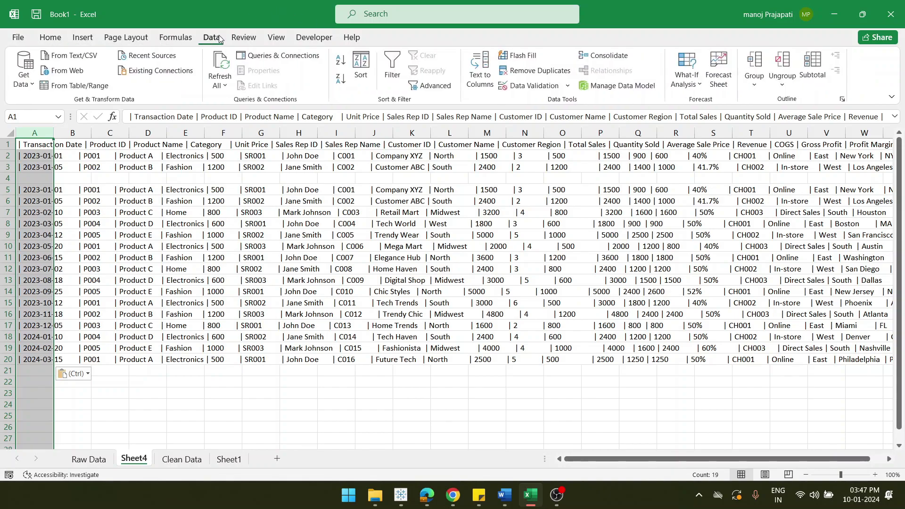
click(479, 75)
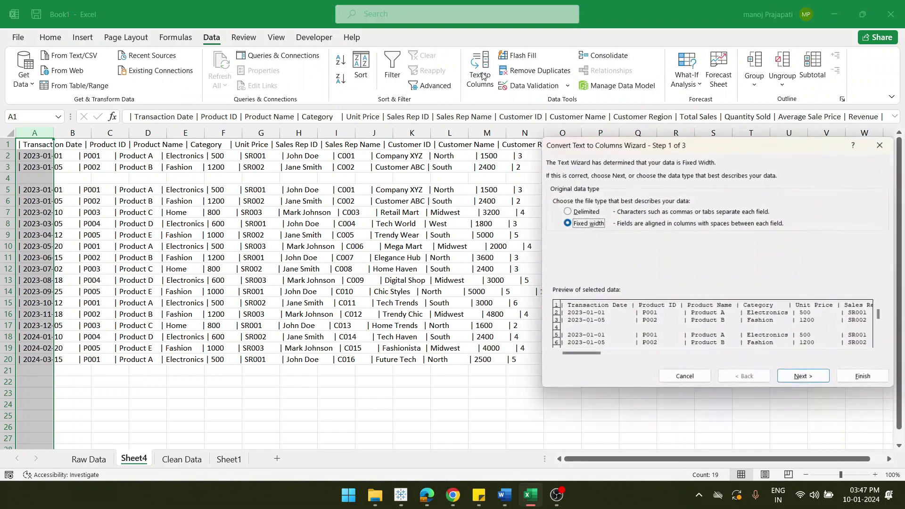
click(568, 212)
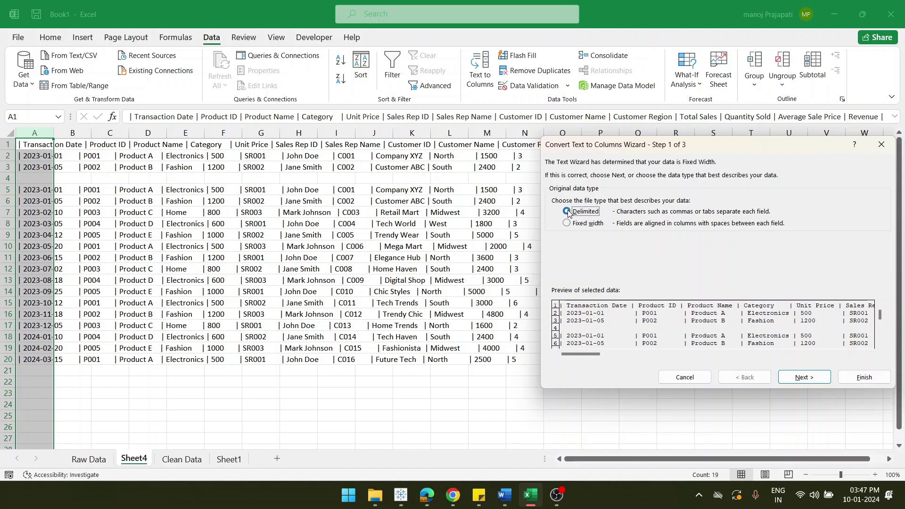
click(803, 379)
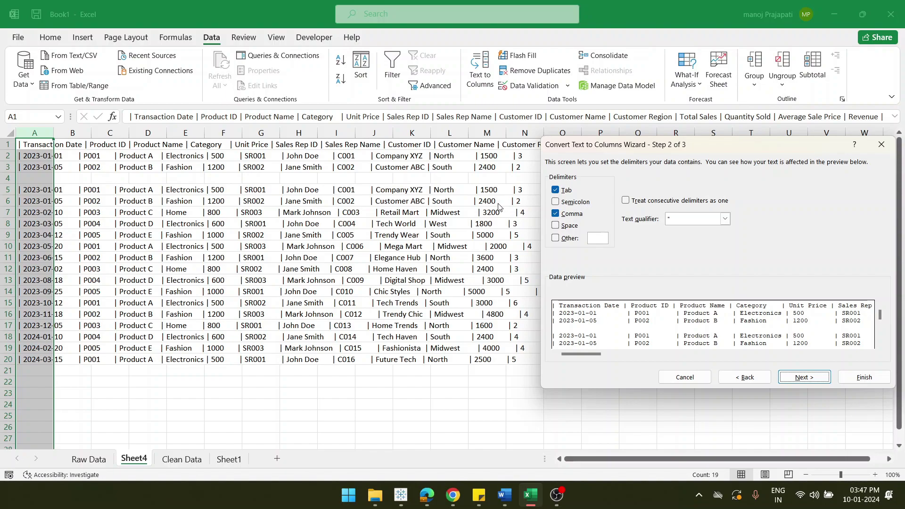
click(555, 213)
click(555, 239)
text(|)
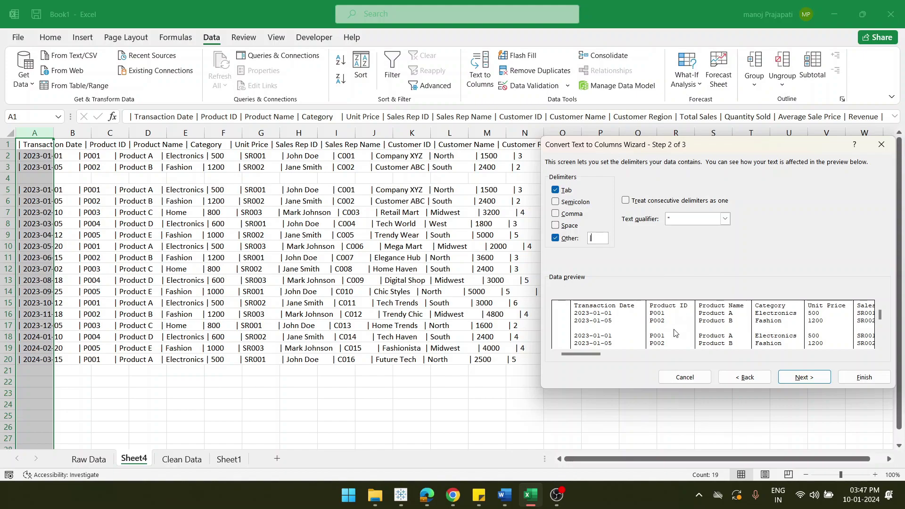
click(804, 377)
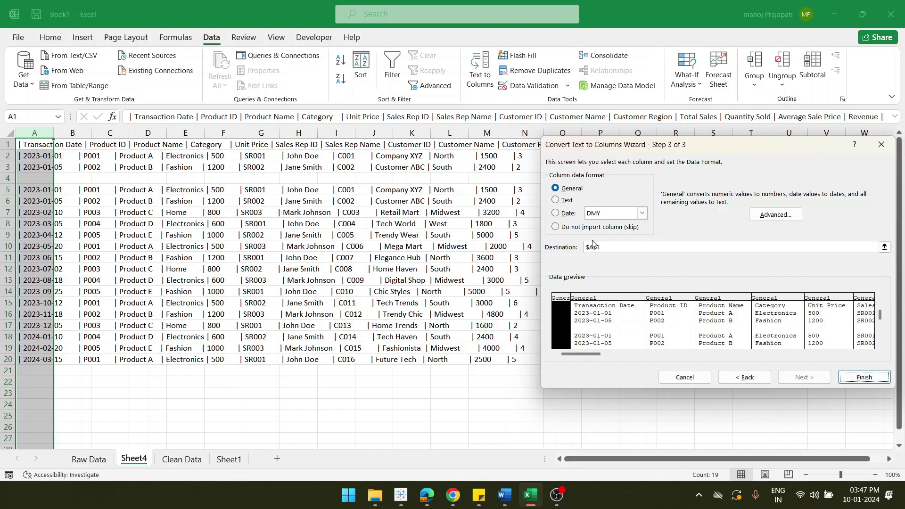
click(854, 379)
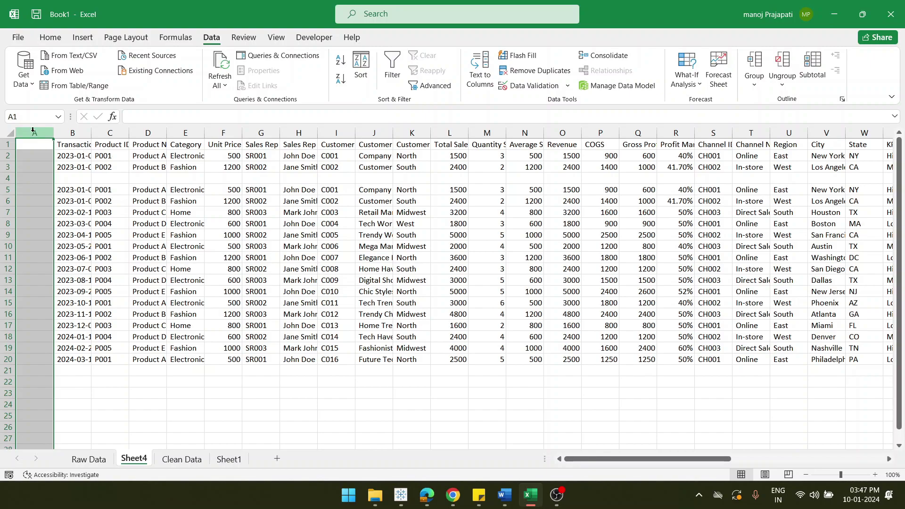
Delete the empty column A and make header row 1 bold with a yellow fill.
right_click(33, 159)
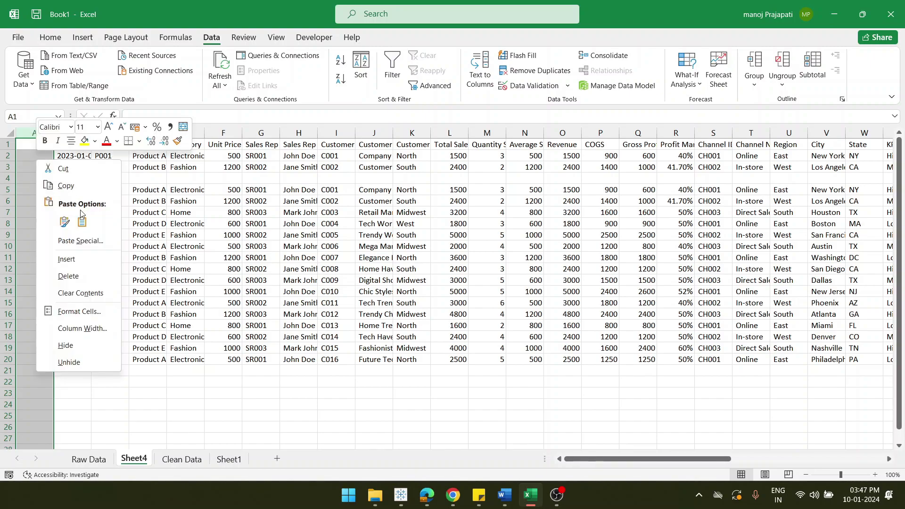
click(74, 276)
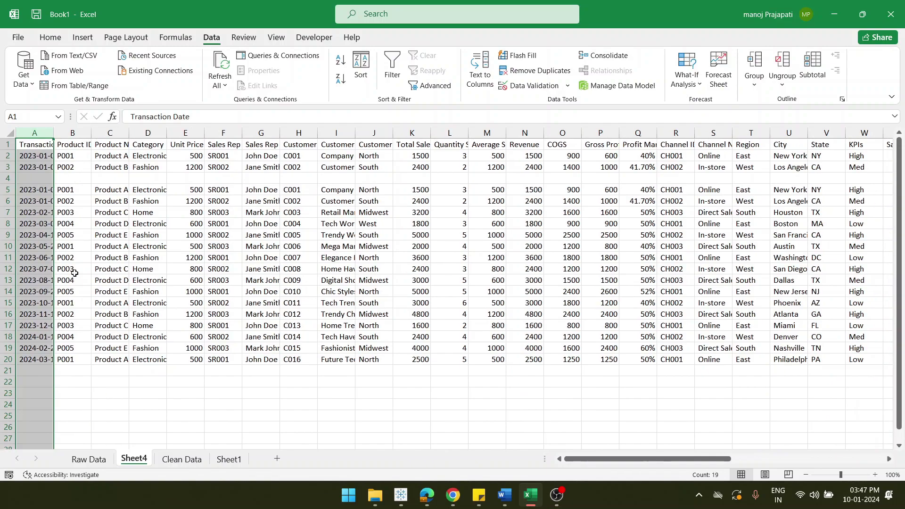
click(10, 145)
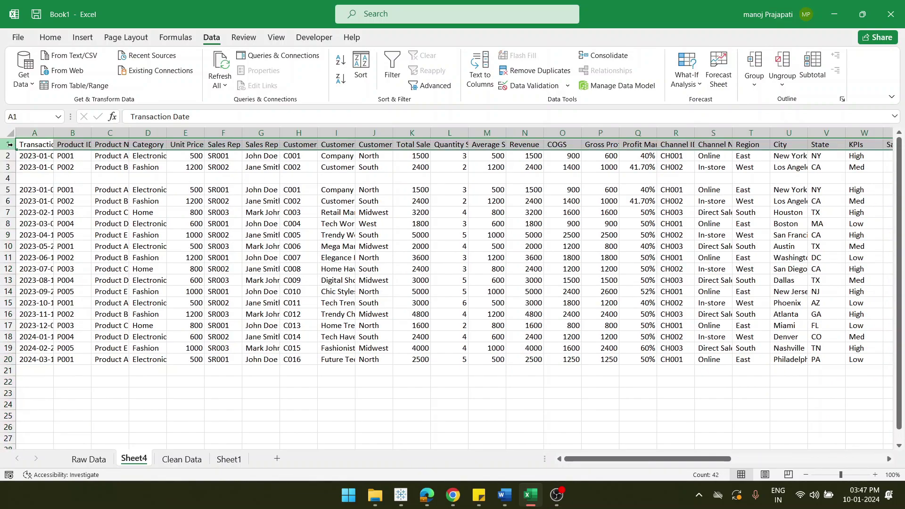
key(ctrl+b)
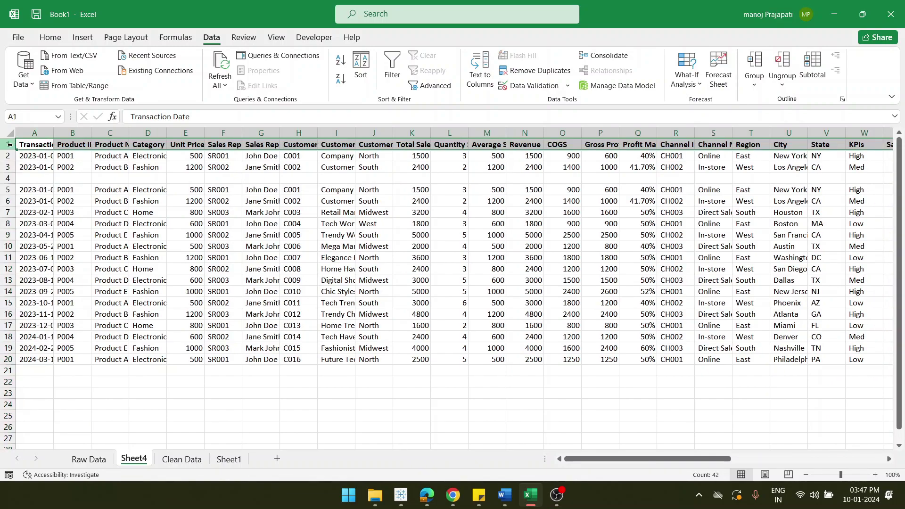
click(52, 37)
click(200, 80)
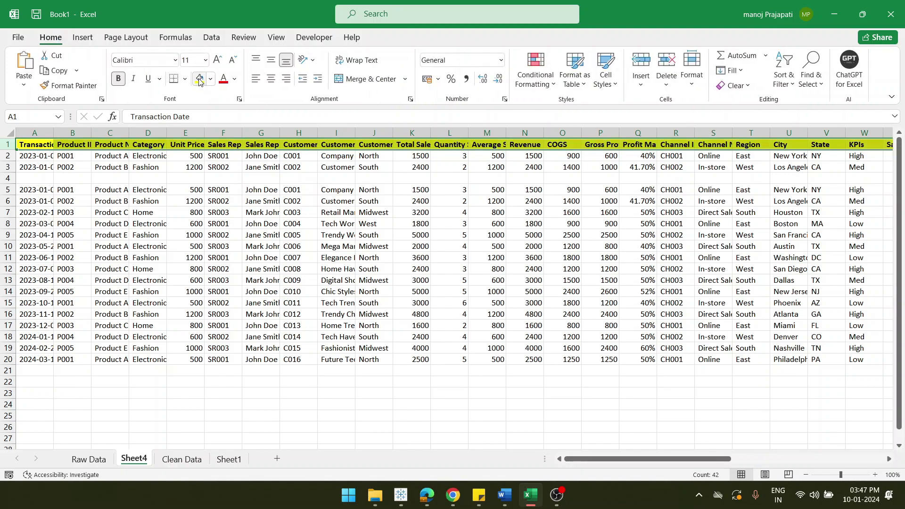
AutoFit the column widths across the data range from A2 to row 20.
click(31, 155)
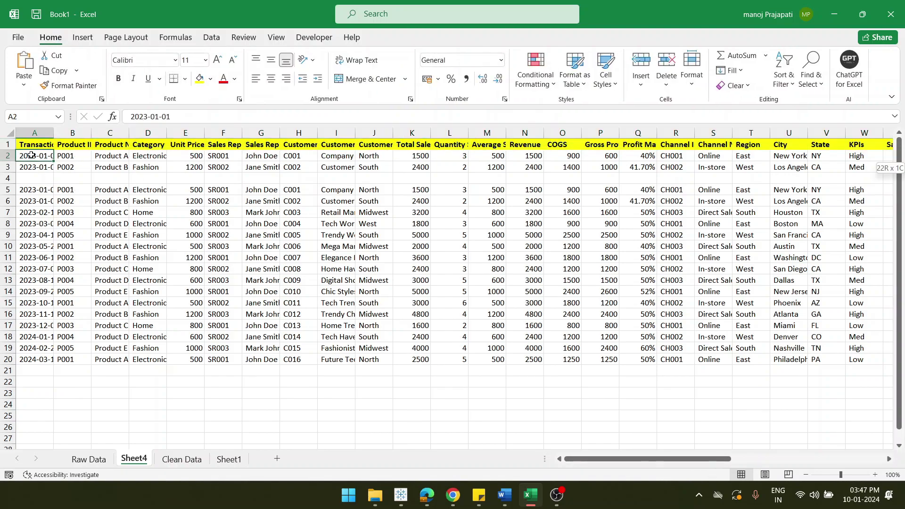
key(ctrl+shift+Right)
key(ctrl+shift+Down)
key(ctrl+shift+Down)
key(ctrl+shift+Down)
key(ctrl+shift+Down)
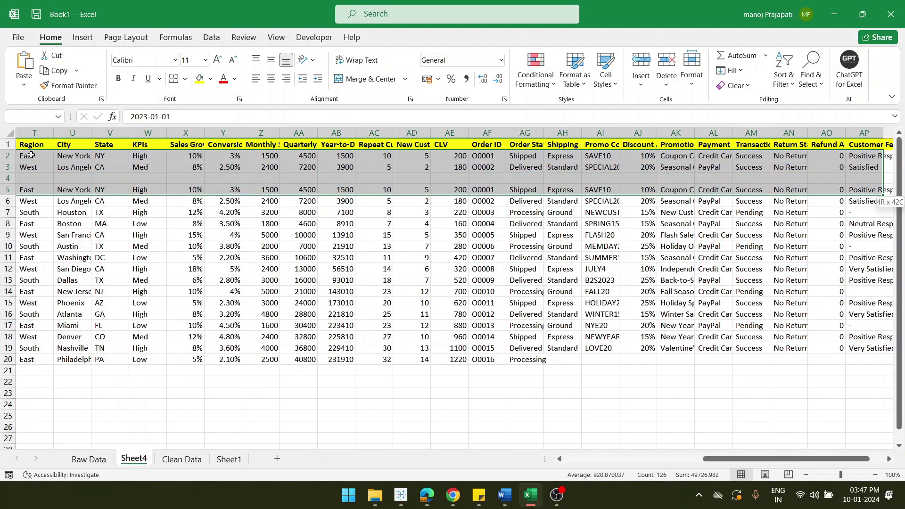
key(ctrl+shift+Up)
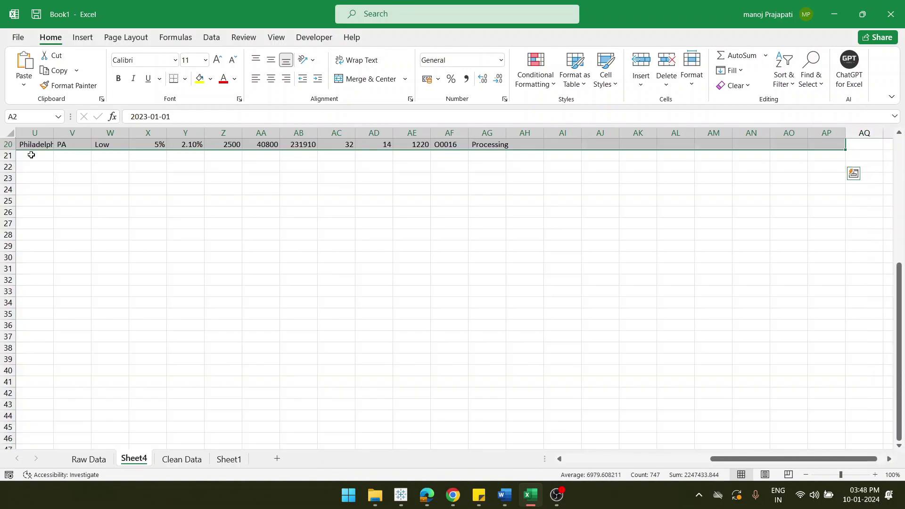
key(alt+h)
key(o)
key(i)
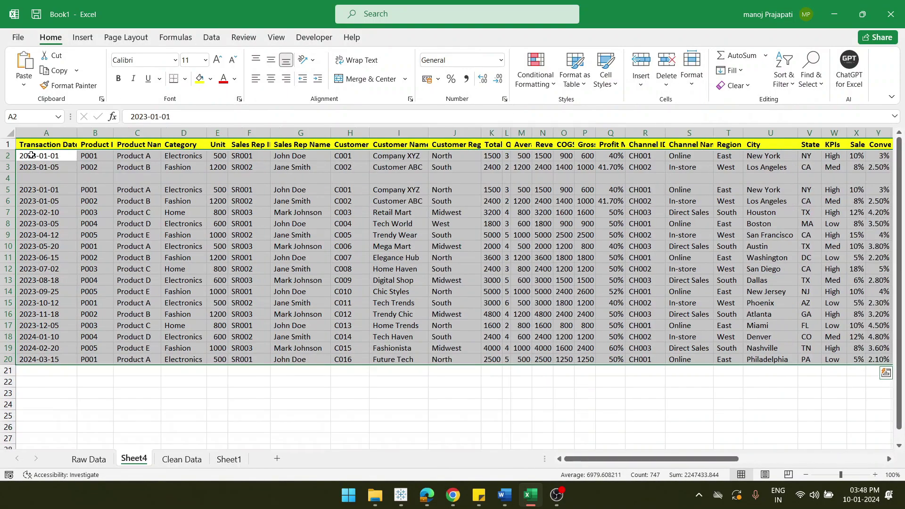
click(3, 269)
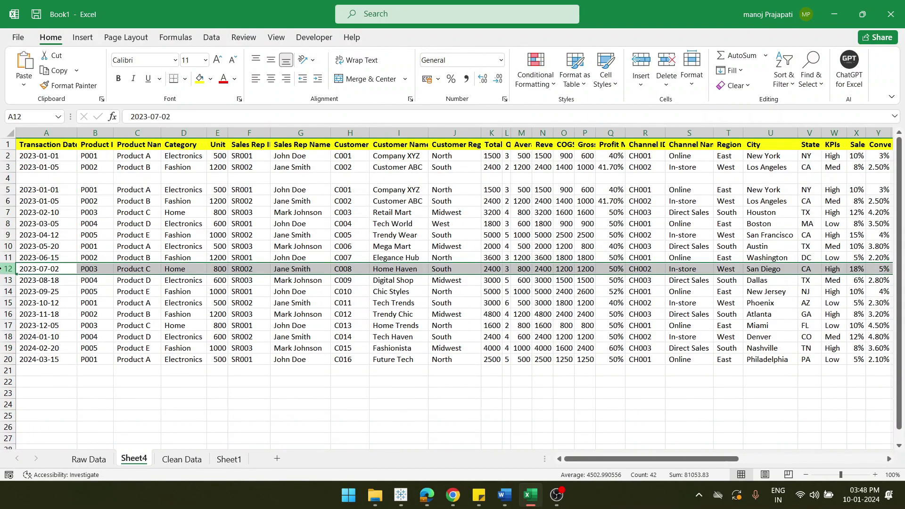
Delete the empty row 4 between the records.
click(7, 178)
right_click(34, 183)
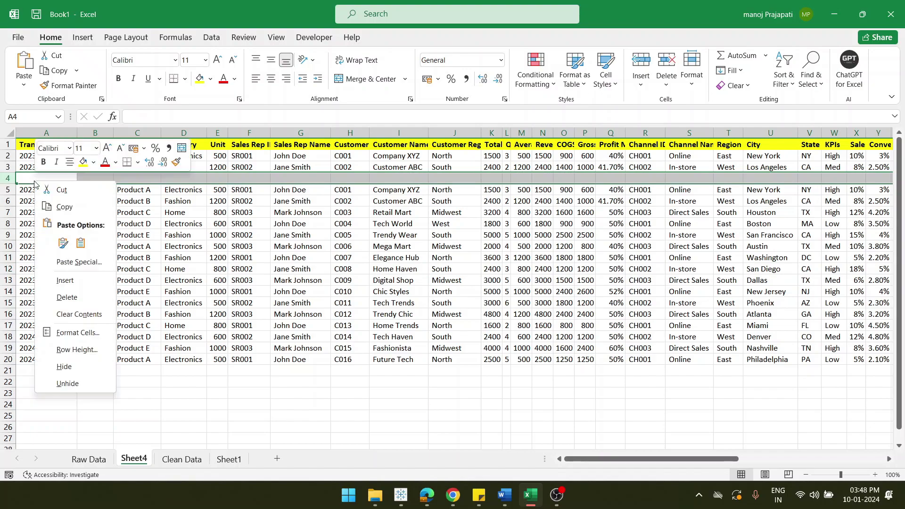
click(67, 297)
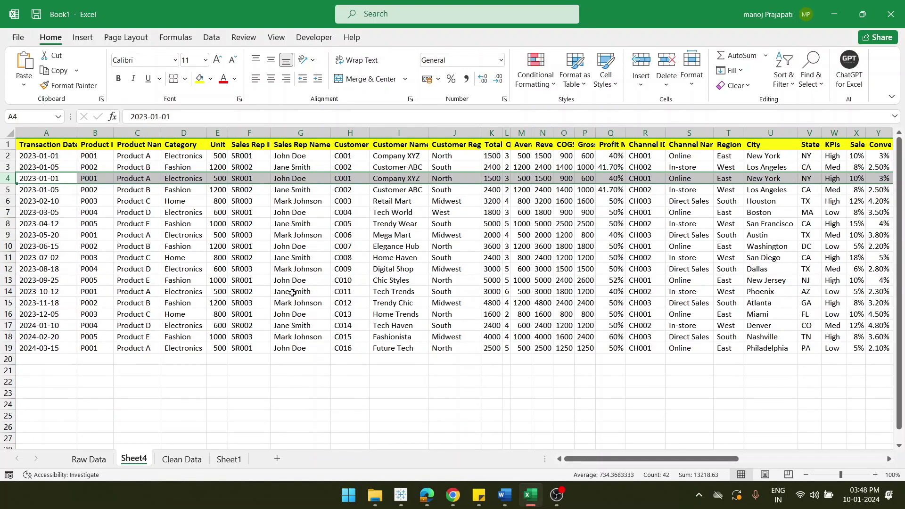
click(339, 291)
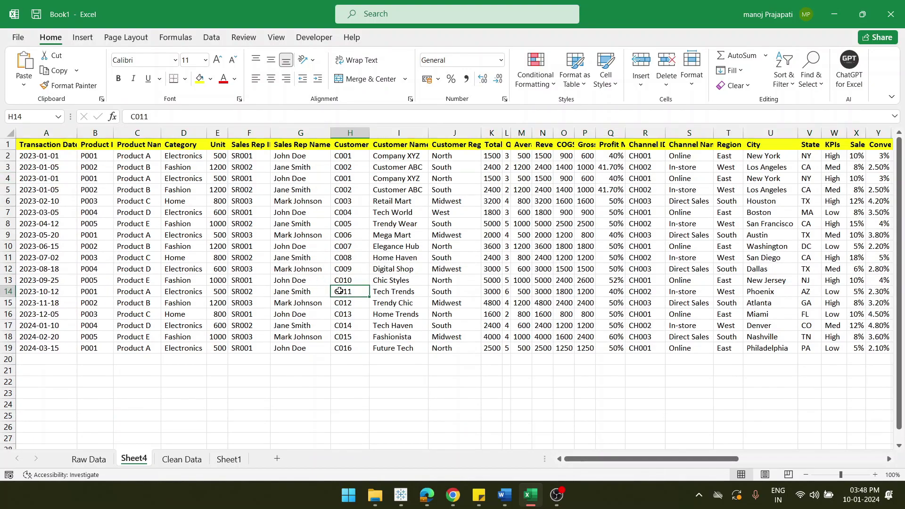
AutoFit column B so the Product ID heading shows in full.
double_click(113, 136)
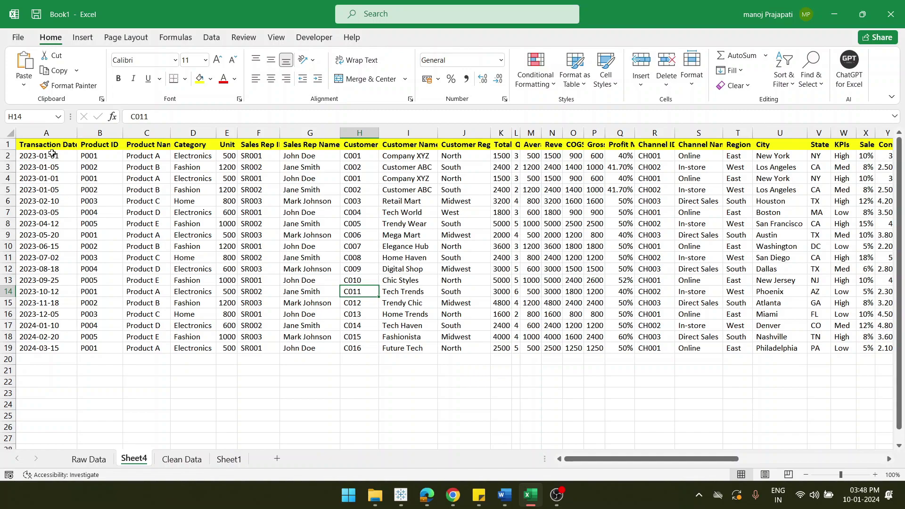
click(67, 198)
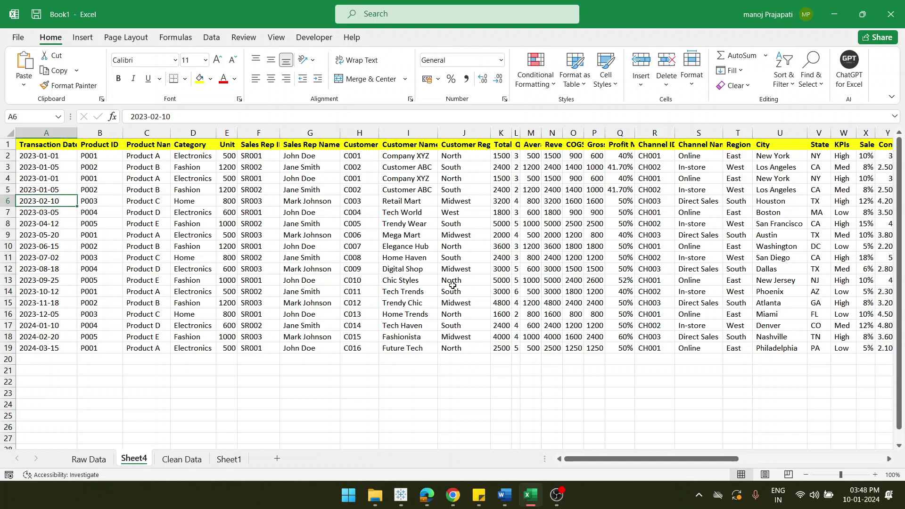
scroll(452, 285, right, 3)
scroll(453, 285, left, 3)
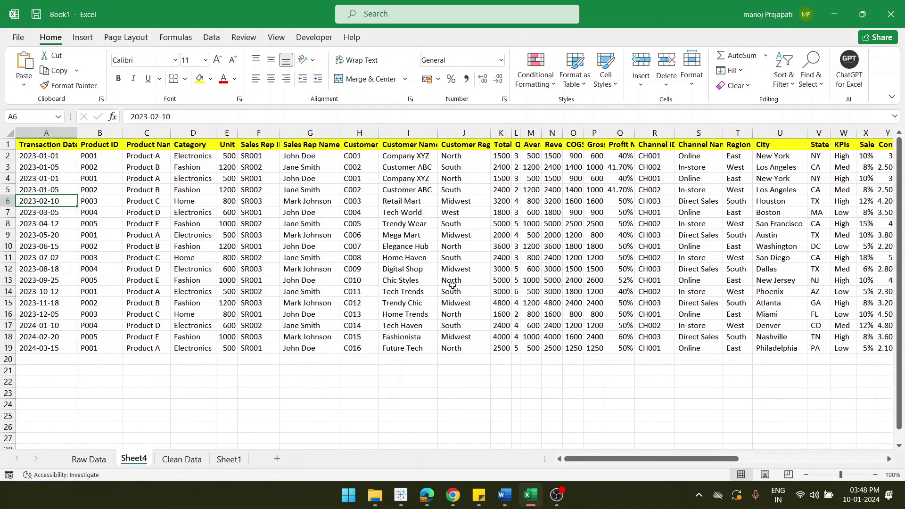